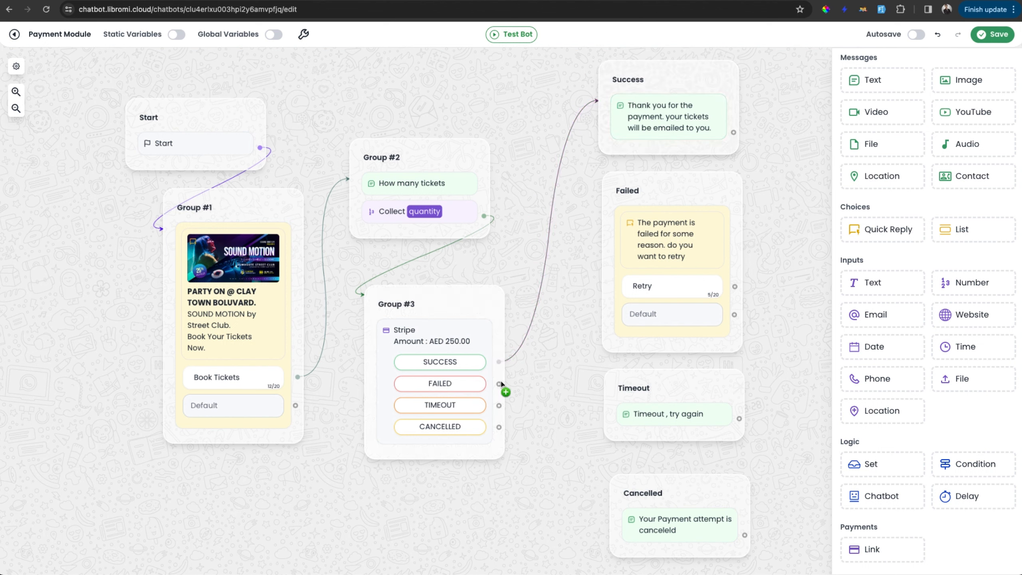
Connect the Stripe block's FAILED, TIMEOUT and CANCELLED outputs to the Failed, Timeout and Cancelled groups.
drag(499, 383, 607, 226)
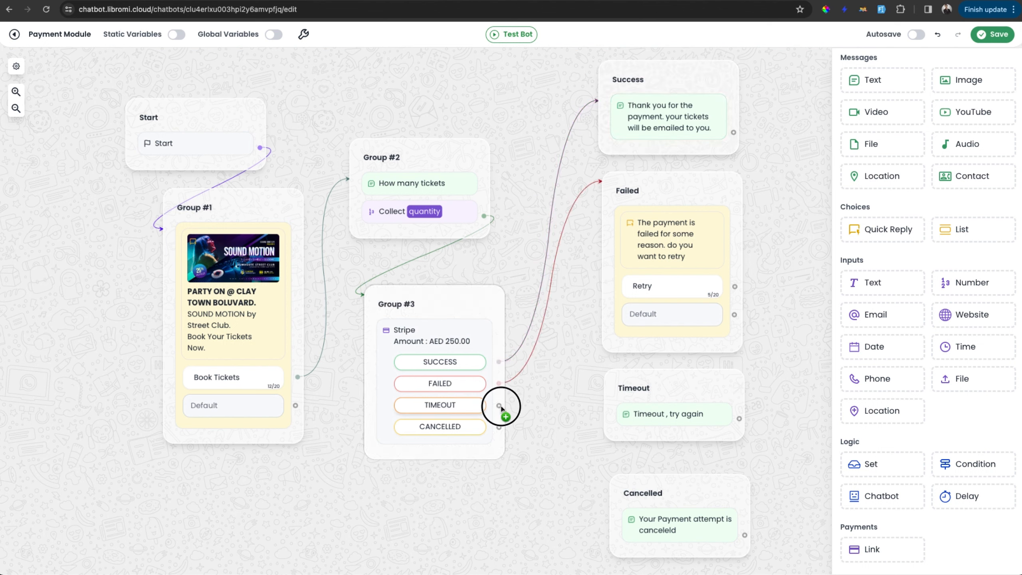
drag(499, 404, 613, 376)
drag(499, 427, 642, 507)
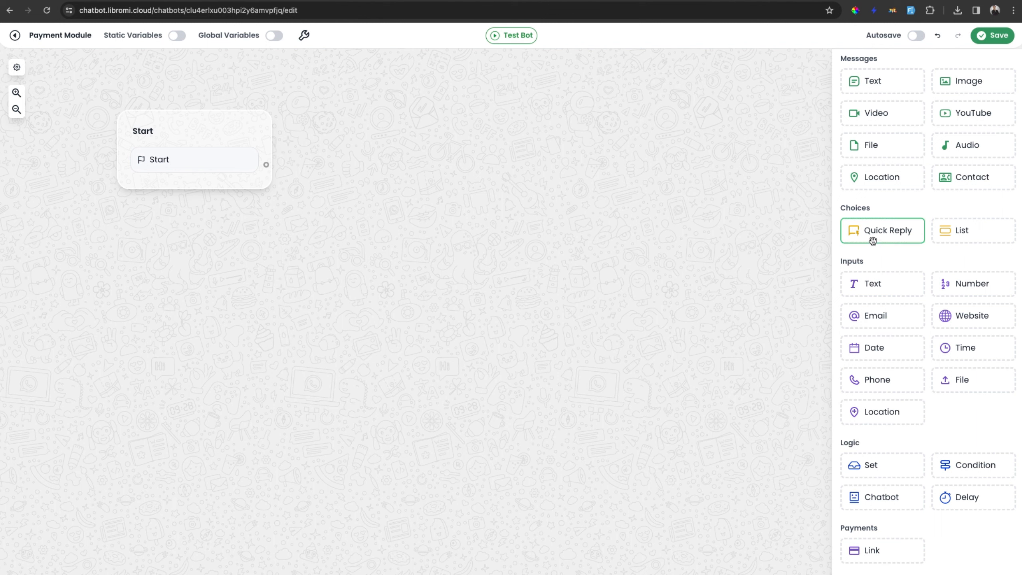
Add a Quick Reply linked from Start with body "PARTY ON @ CLAY TOWN BOLUVARD. SOUND MOTION by Street Club. Book Your Tickets Now.", bolding its first sentence.
drag(871, 241, 287, 226)
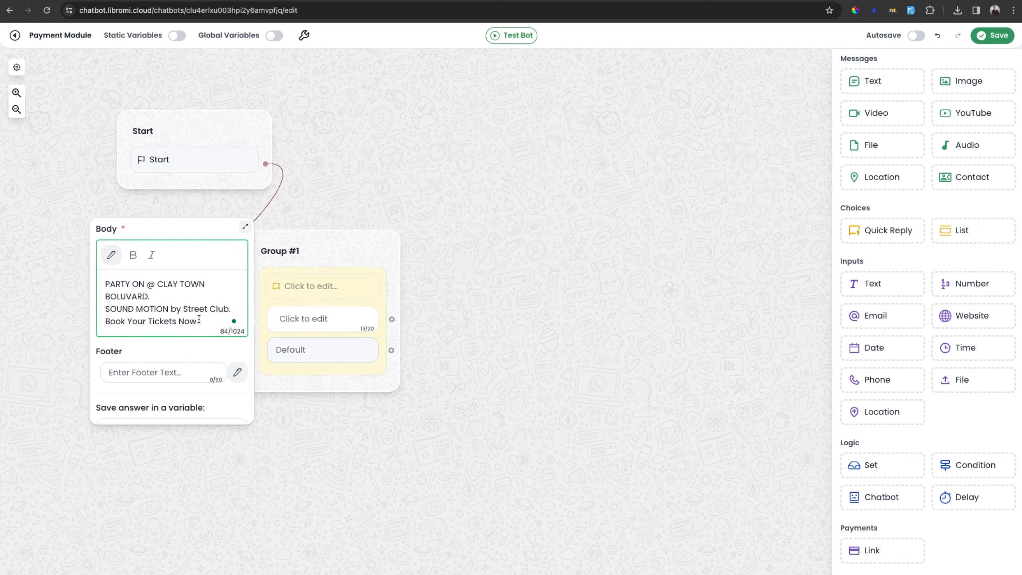
click(691, 262)
click(339, 310)
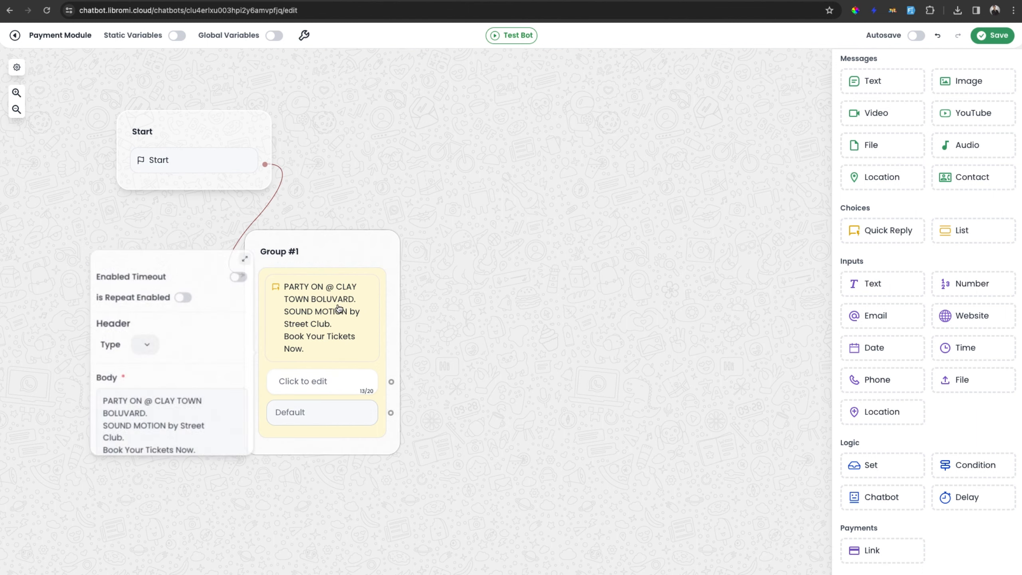
scroll(139, 403, down, 3)
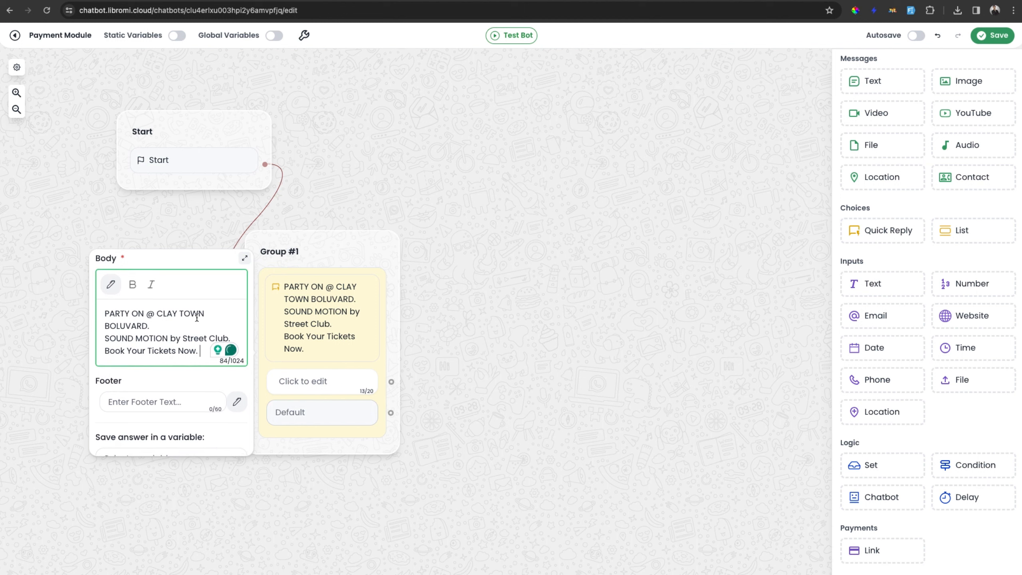
drag(156, 323, 103, 313)
click(132, 284)
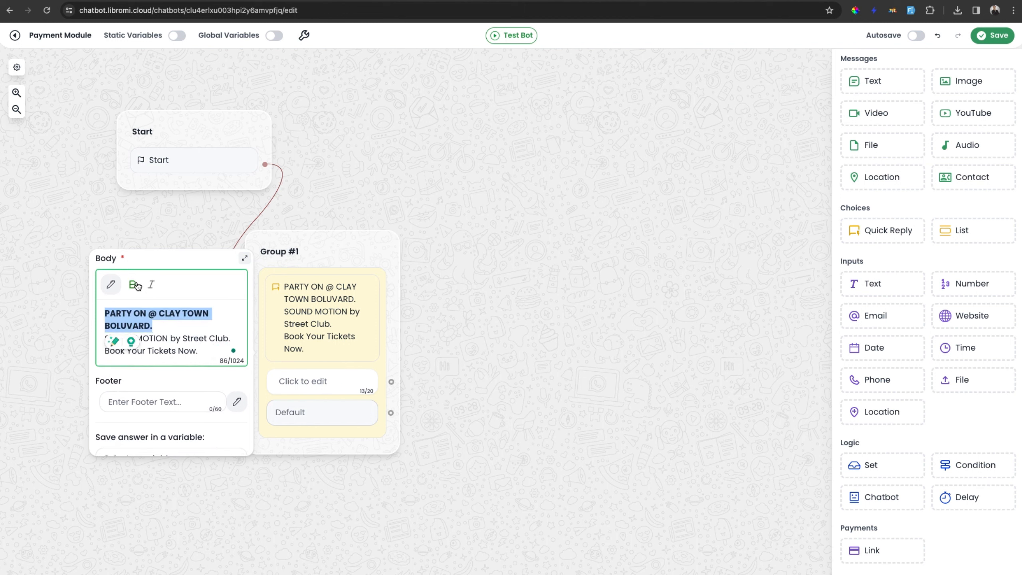
Set the Quick Reply's header type to image and upload the SOUND MOTION event banner.
scroll(167, 330, up, 2)
click(144, 308)
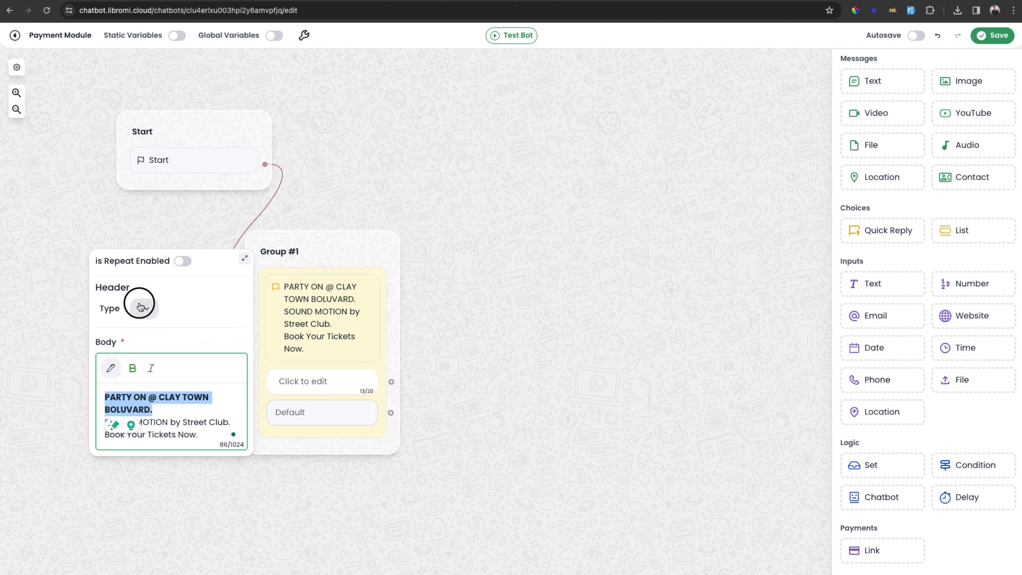
click(155, 355)
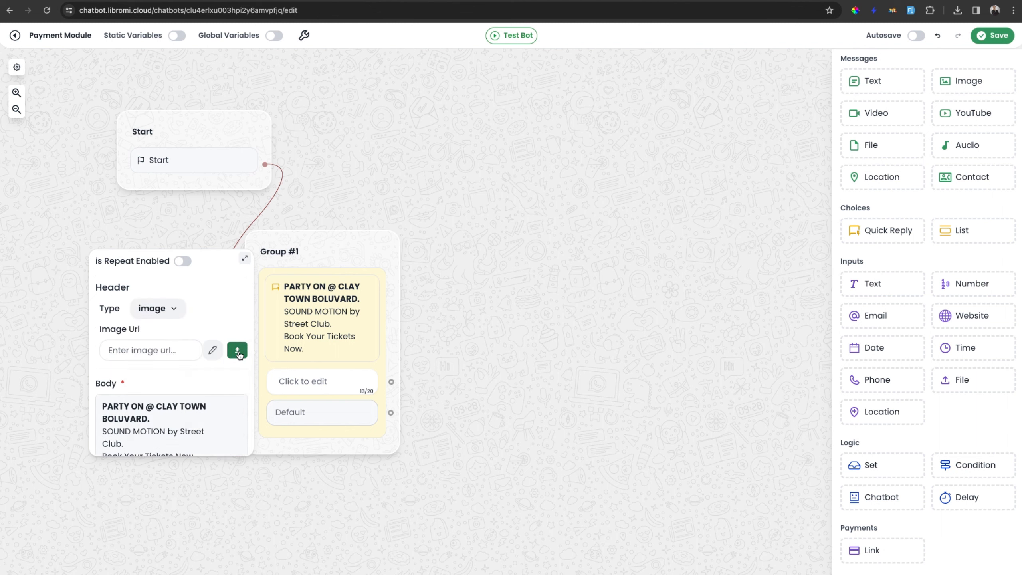
click(508, 333)
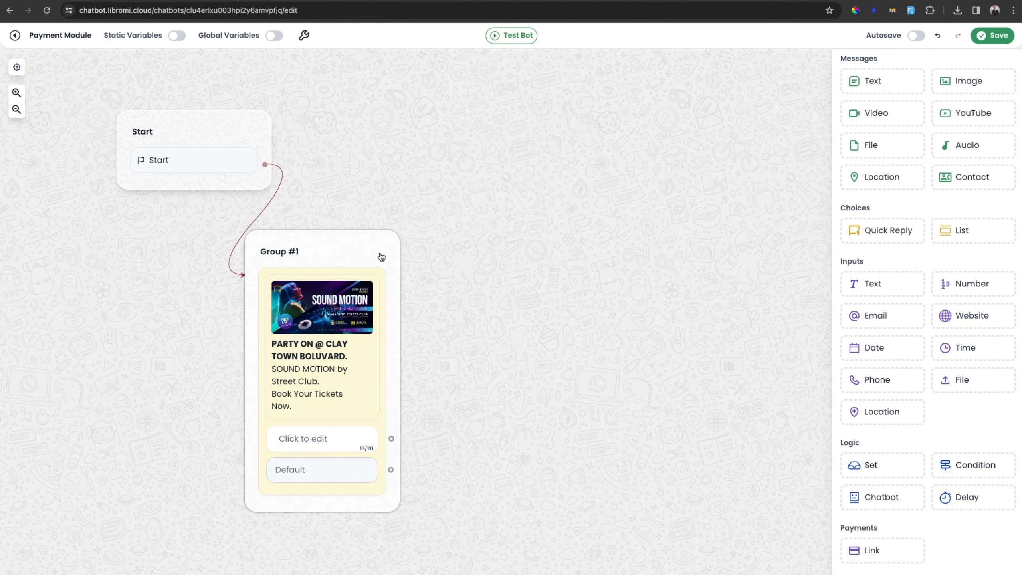
Move Group #1 slightly and label its reply button "Book Tickets".
drag(380, 255, 398, 243)
click(331, 428)
text(Book Ticke)
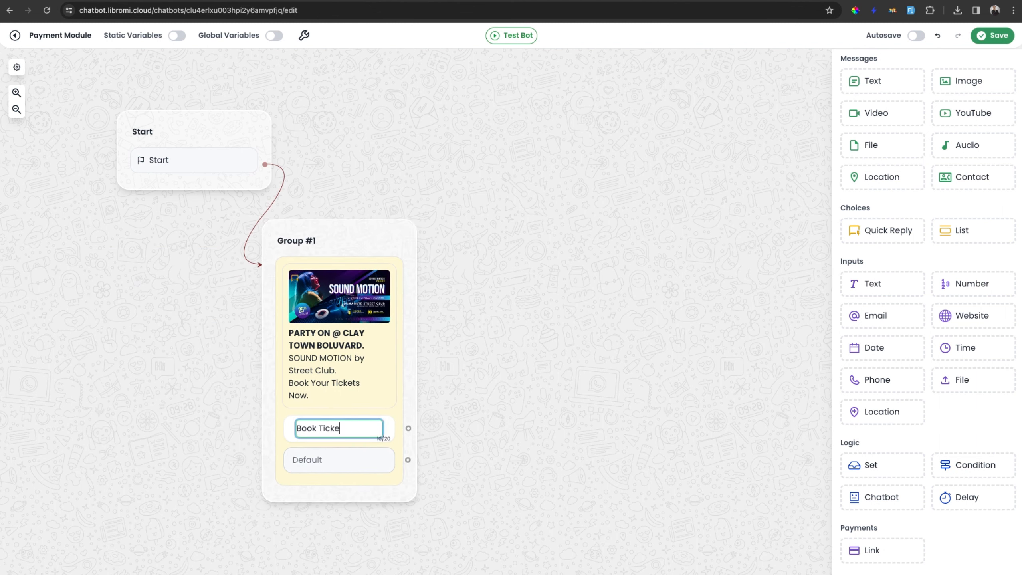
text(ts)
key(Return)
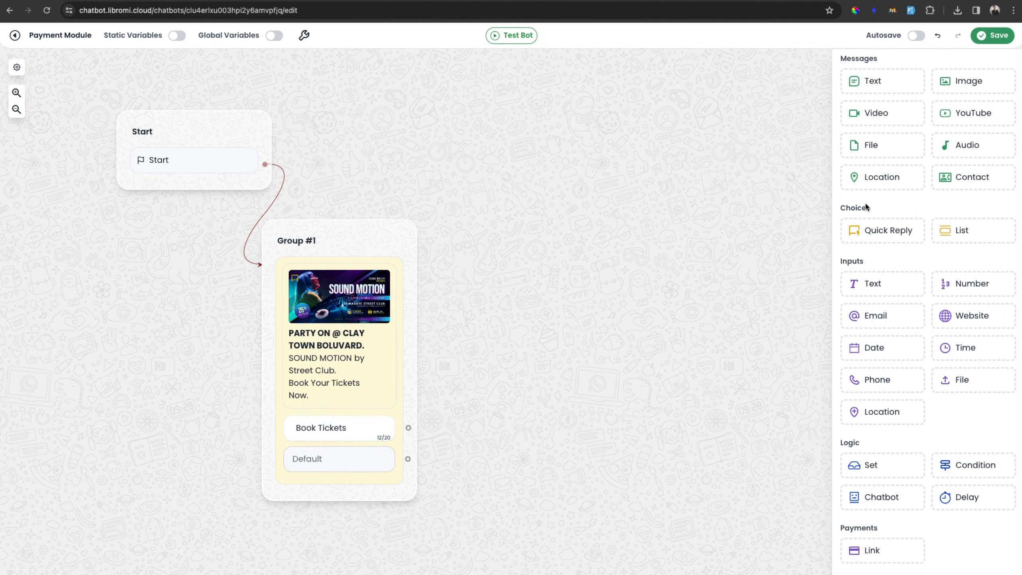
Add a text message group reading "How many tickets" and link the Book Tickets button to it.
drag(872, 89, 546, 219)
drag(408, 428, 545, 258)
click(545, 258)
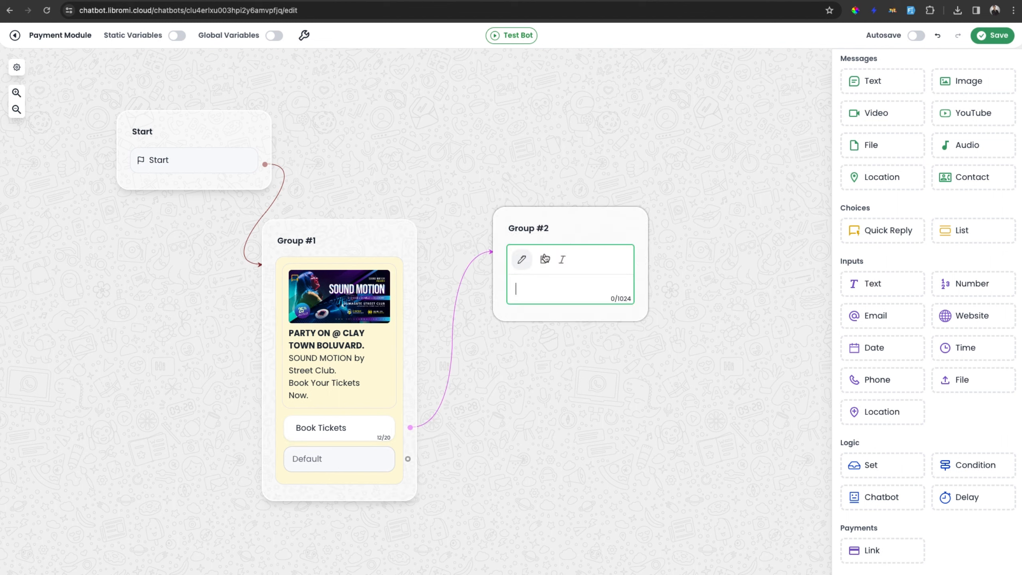
text(How many tickets)
click(670, 333)
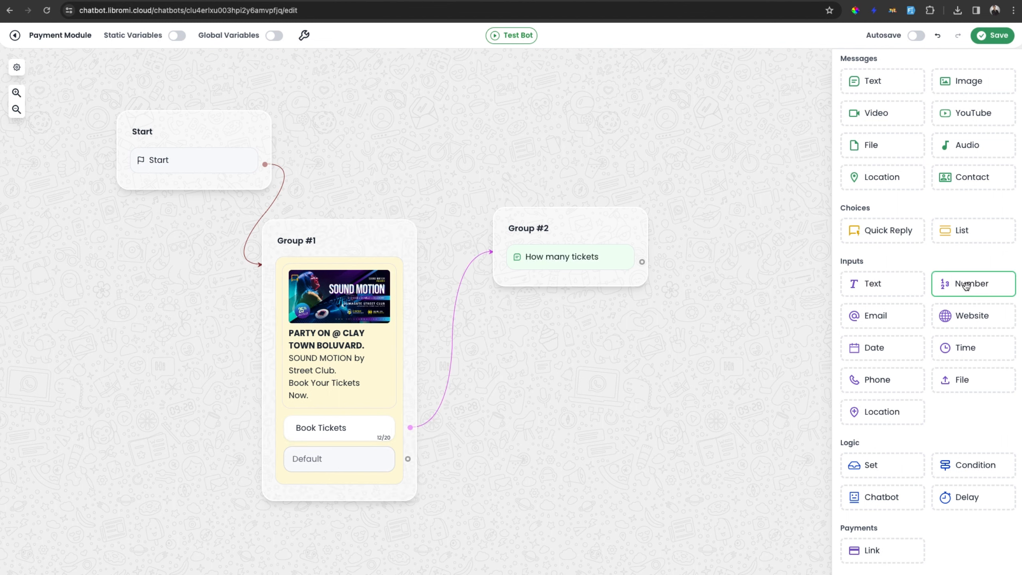
Add a Number input below the "How many tickets" message and save its answer in a new variable named quantity.
drag(966, 285, 571, 287)
click(450, 311)
text(q)
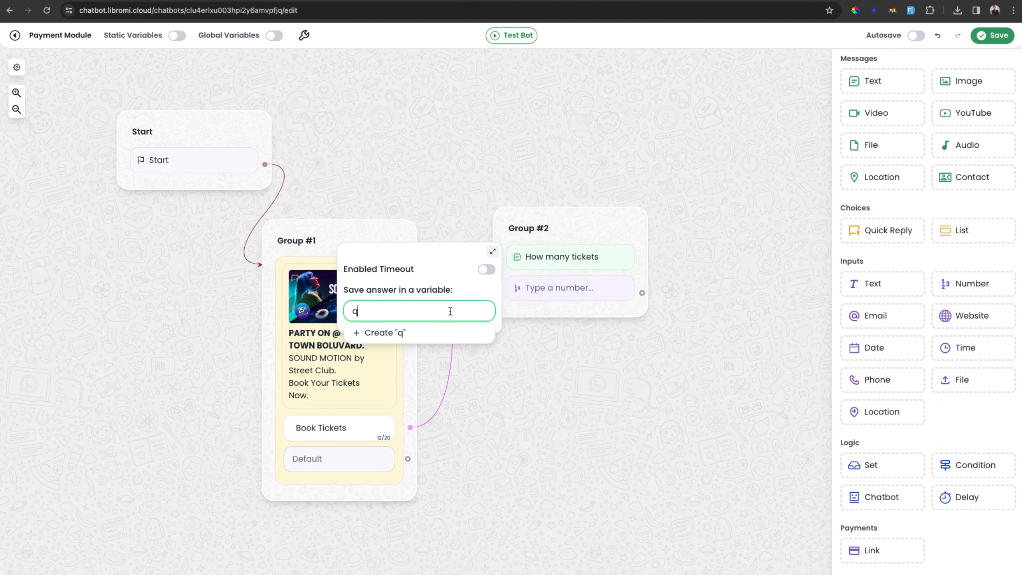
text(uantity)
click(416, 333)
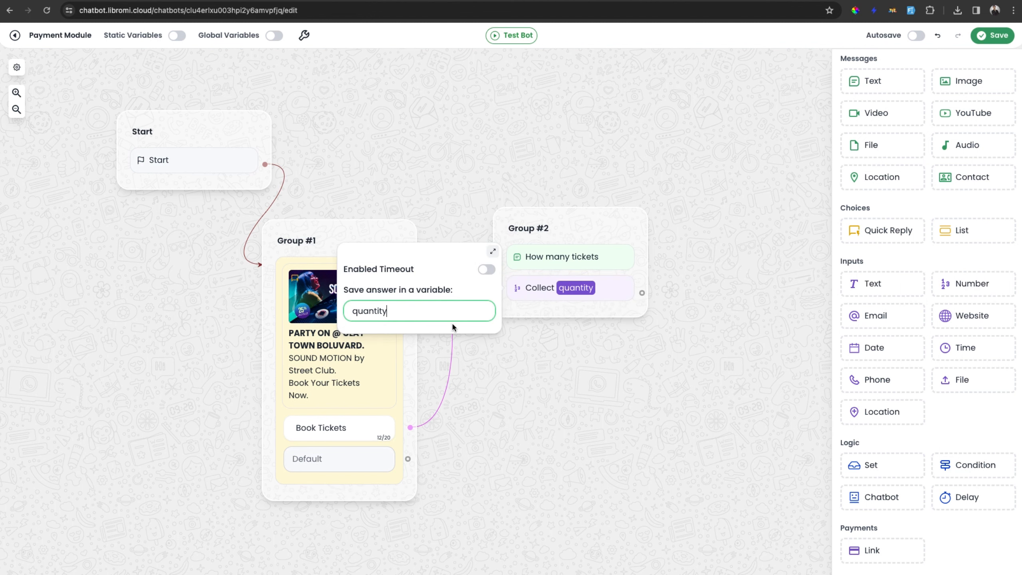
Add a payment Link block as a new group and connect the quantity input's output to it.
drag(716, 362, 655, 337)
scroll(956, 448, down, 5)
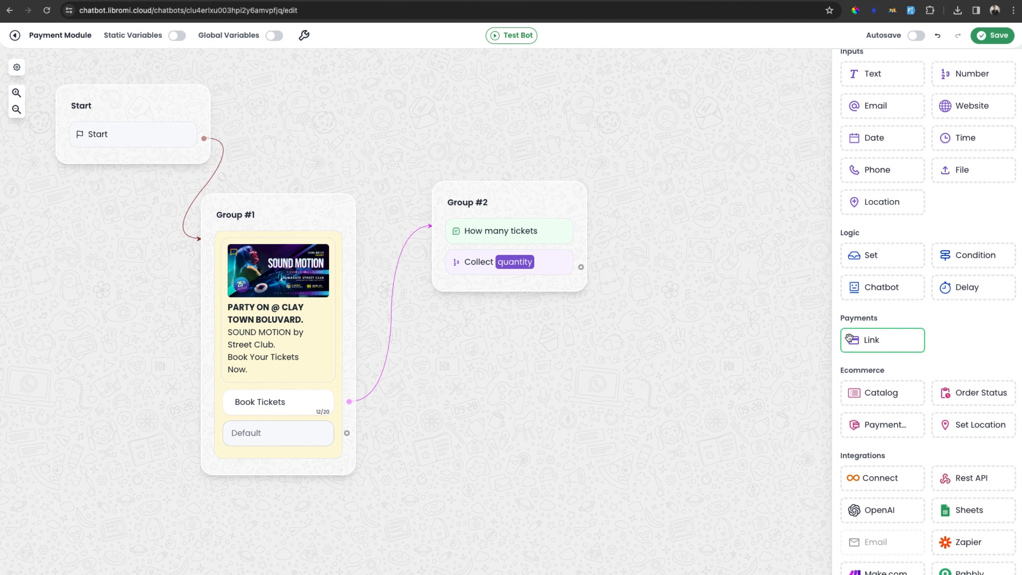
drag(892, 342, 654, 348)
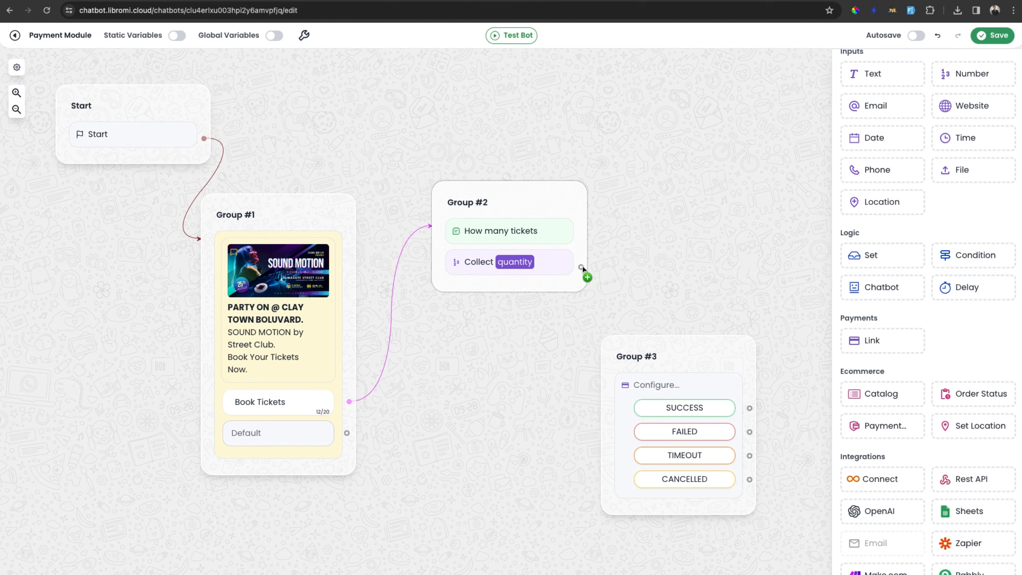
drag(583, 267, 708, 358)
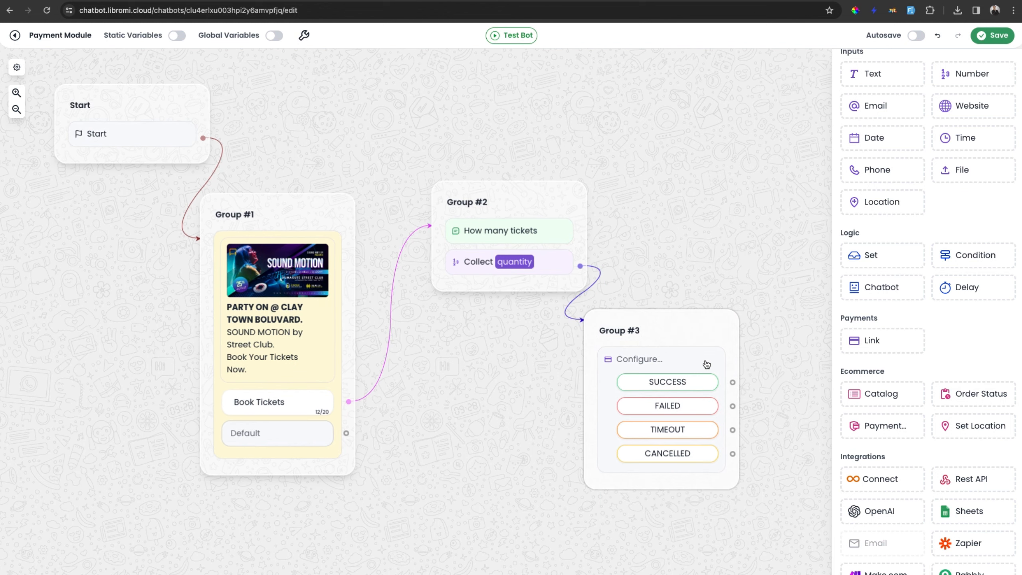
Open the payment block's settings in the expanded view and choose Stripe as the provider.
click(680, 363)
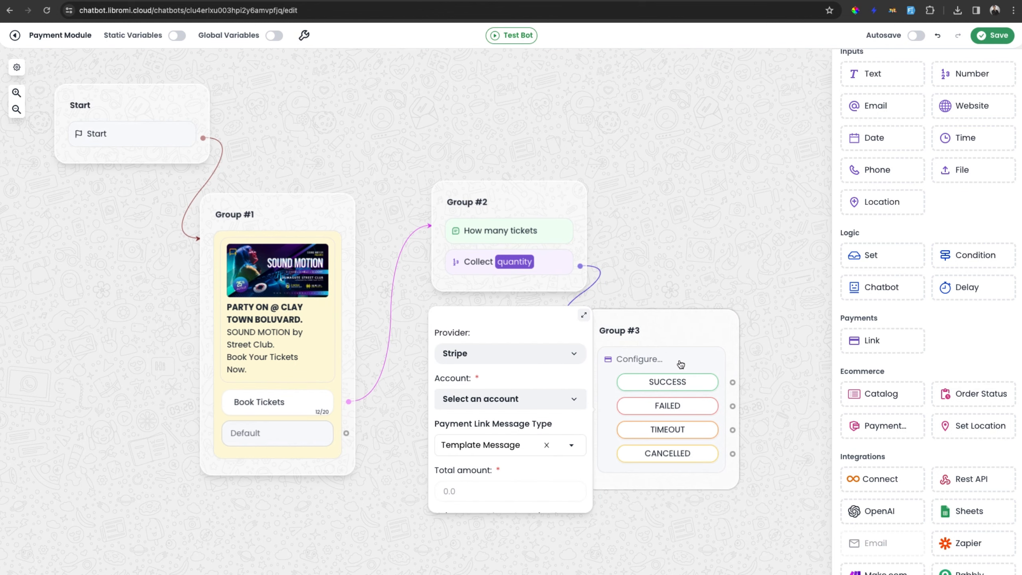
click(586, 316)
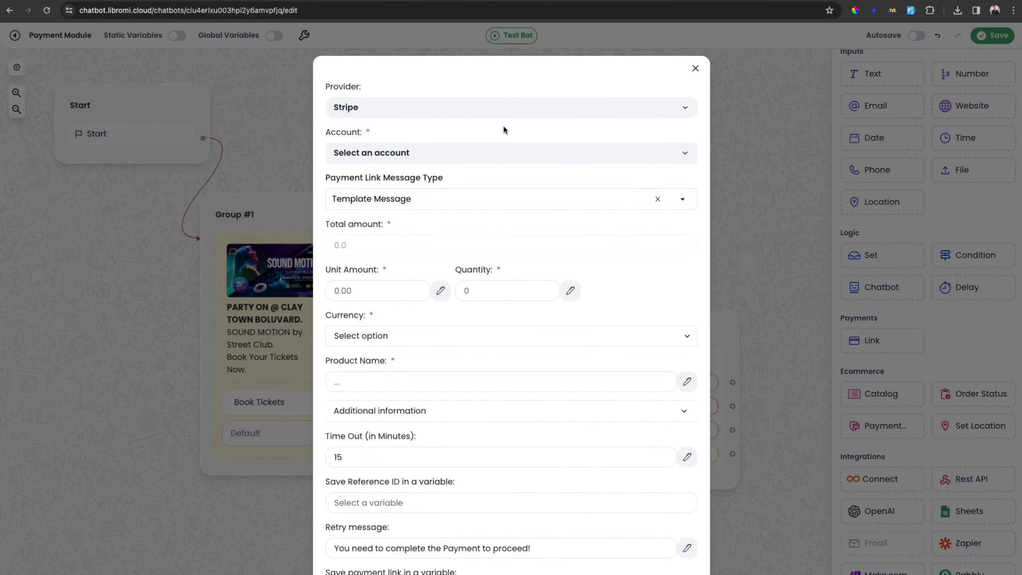
click(420, 112)
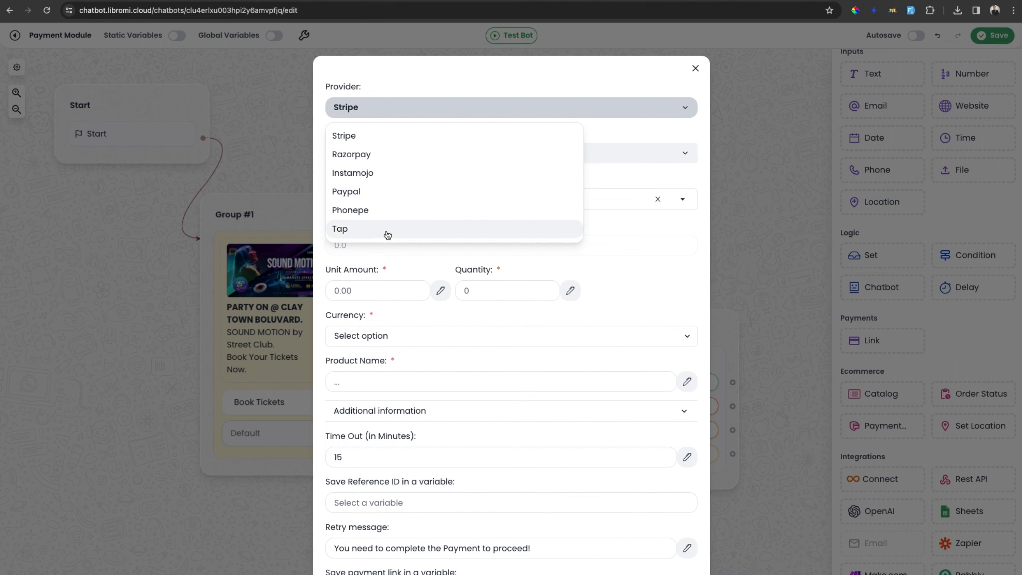
click(364, 138)
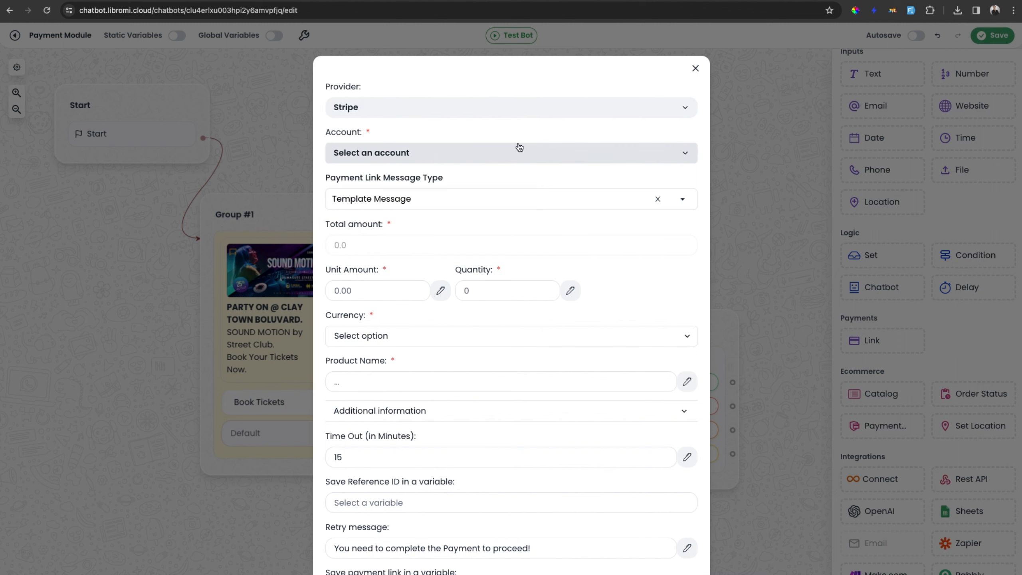
Start connecting a new Stripe account and name it "stripe -test".
click(453, 153)
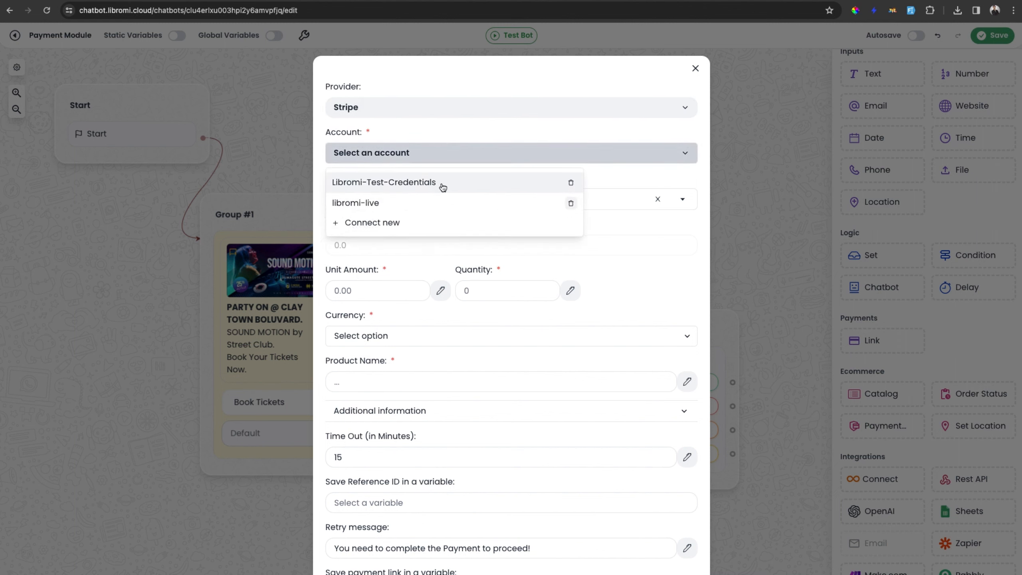
click(391, 223)
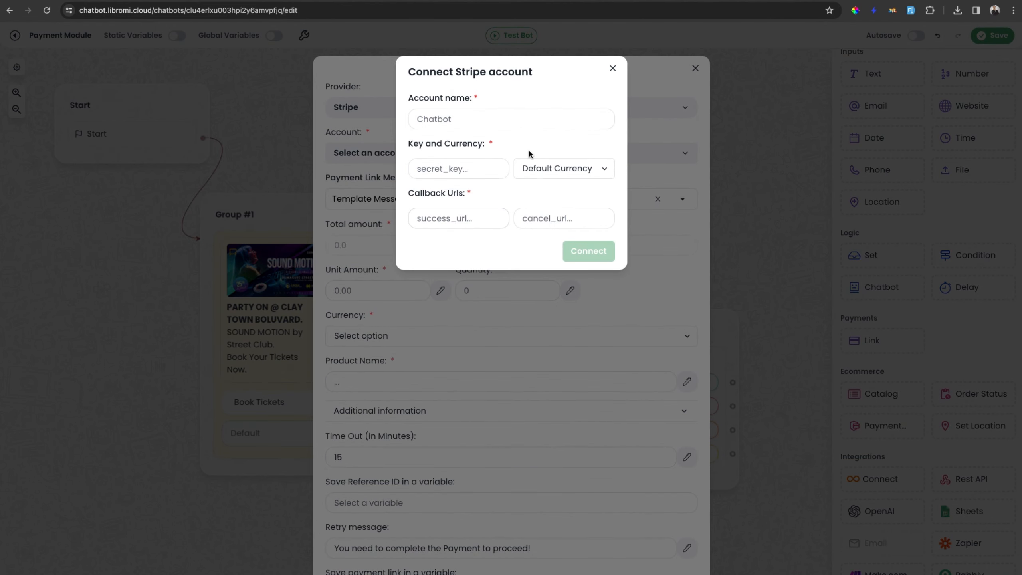
click(443, 119)
text(stripe -te)
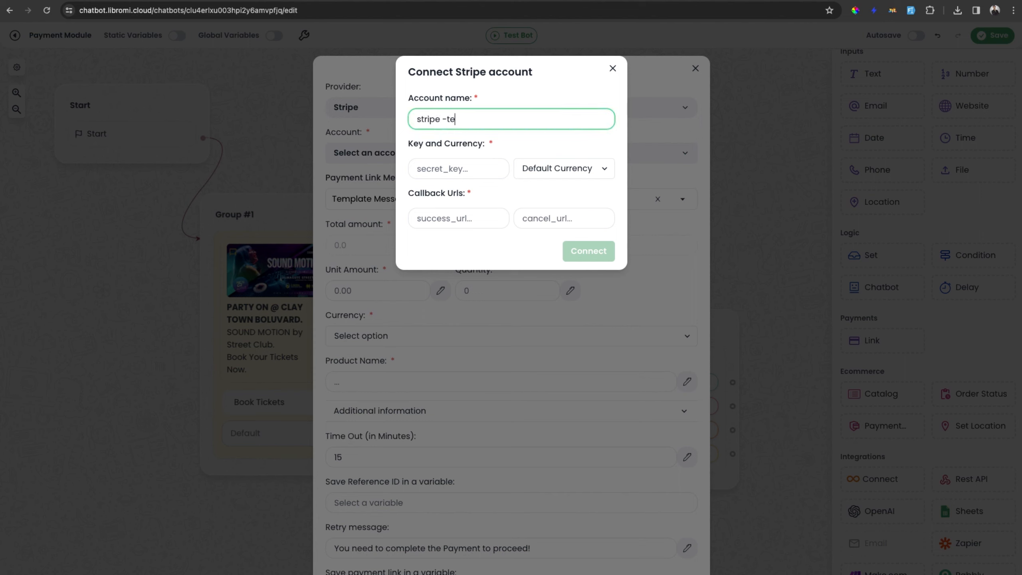
text(st)
click(495, 150)
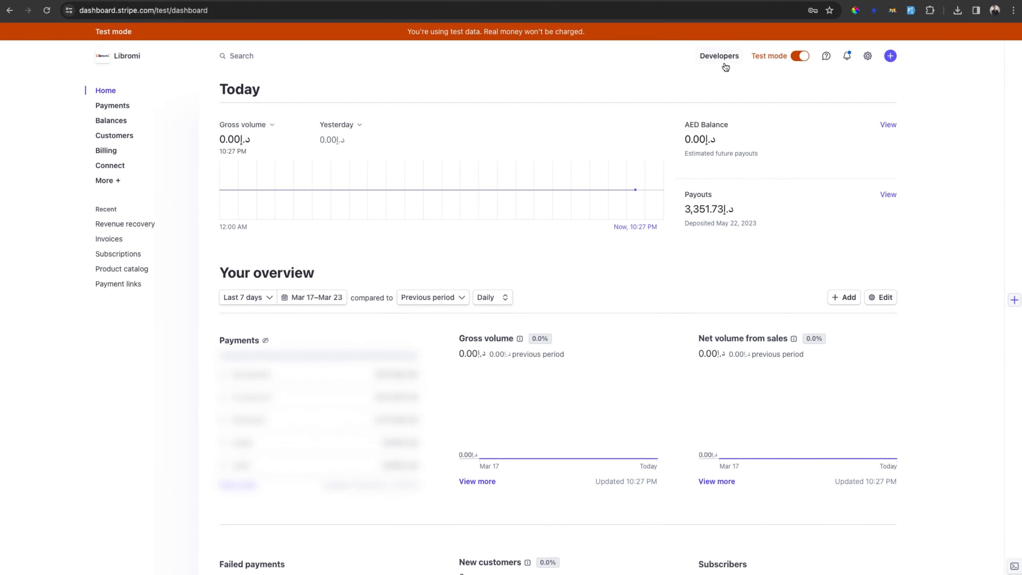
Copy the test secret key from the developer API keys in the Stripe dashboard and paste it into the account's secret key field.
click(721, 61)
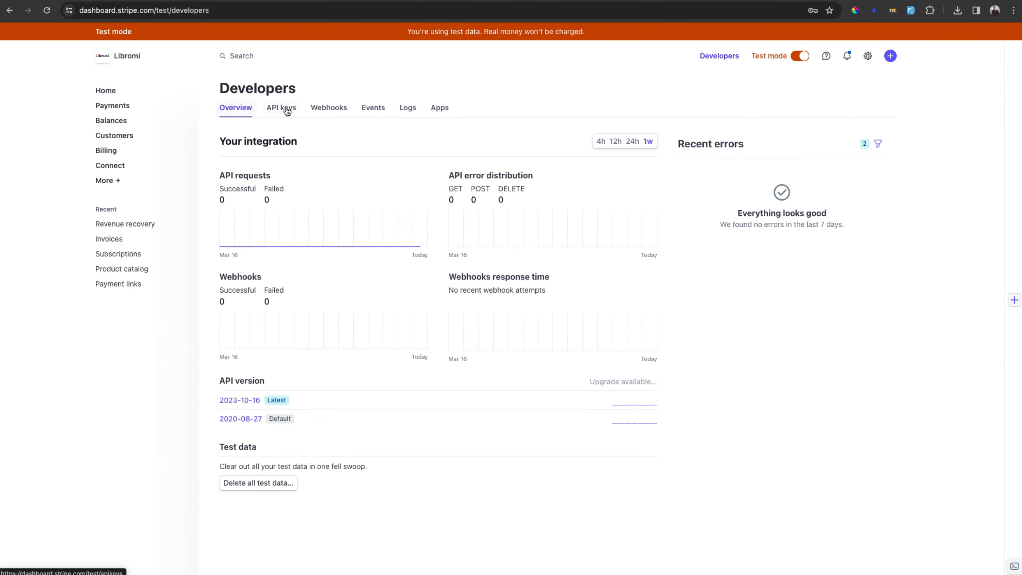
click(292, 112)
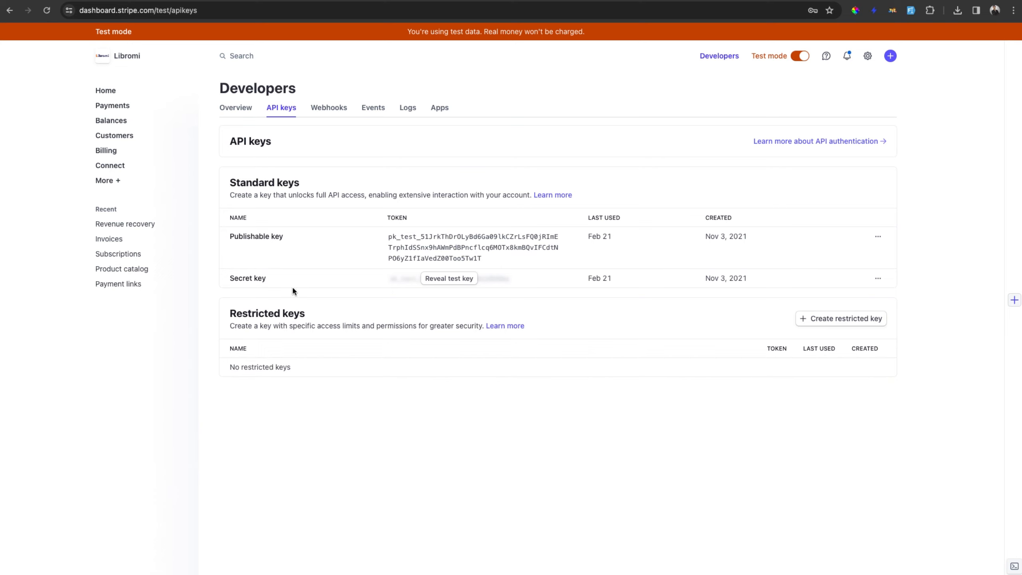
click(450, 279)
click(449, 279)
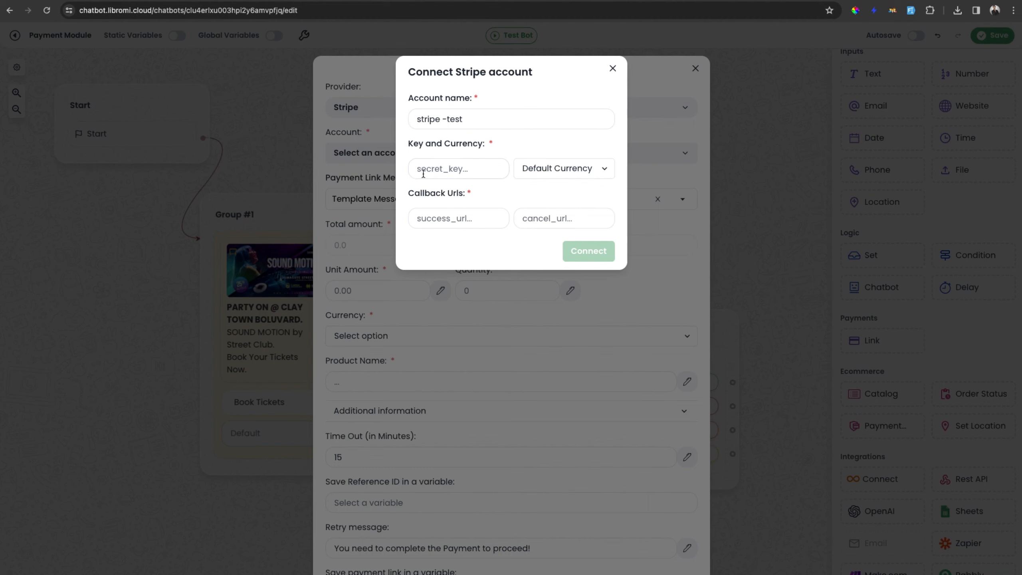
click(437, 174)
key(ctrl+v)
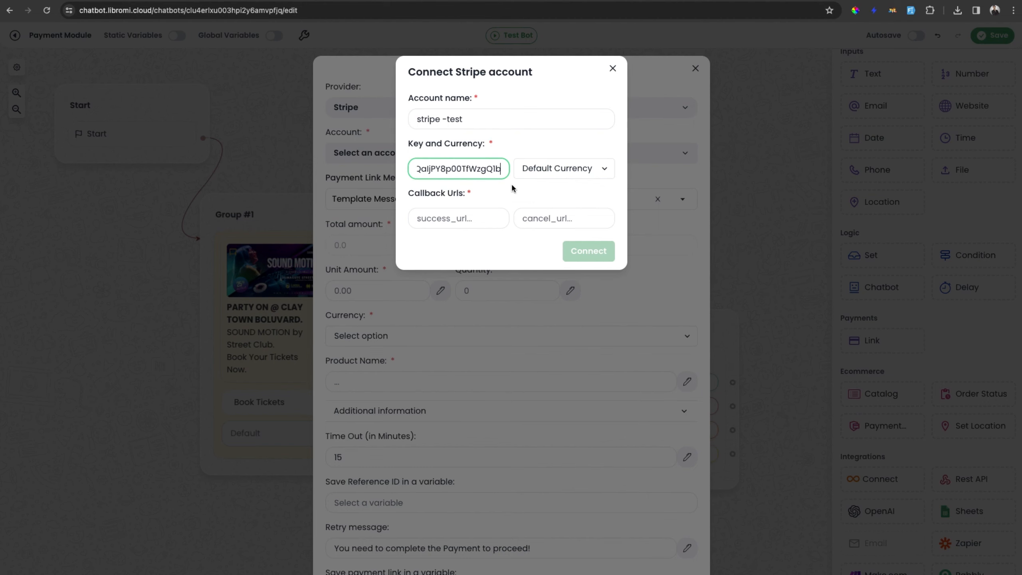
click(554, 192)
click(569, 167)
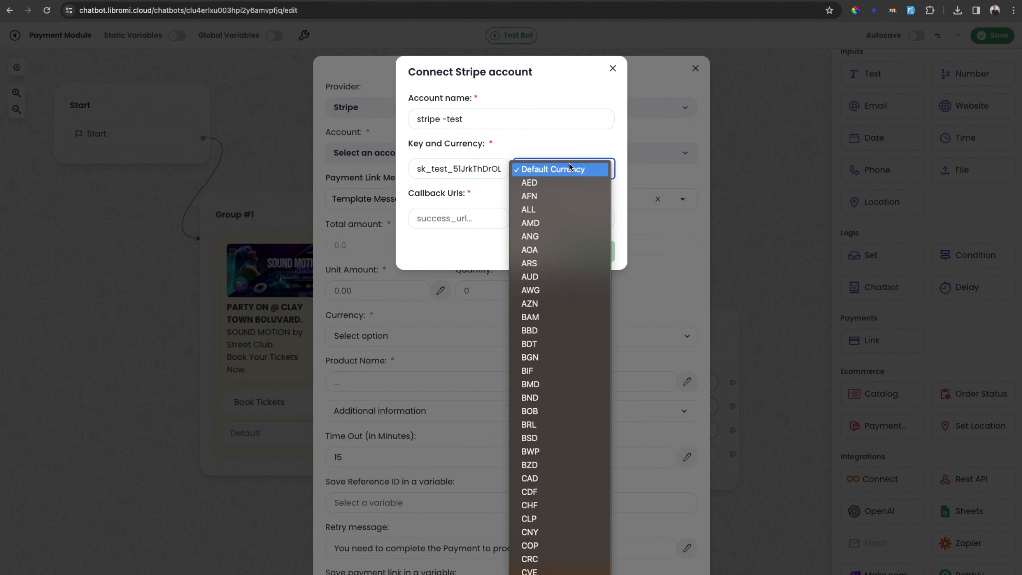
click(569, 183)
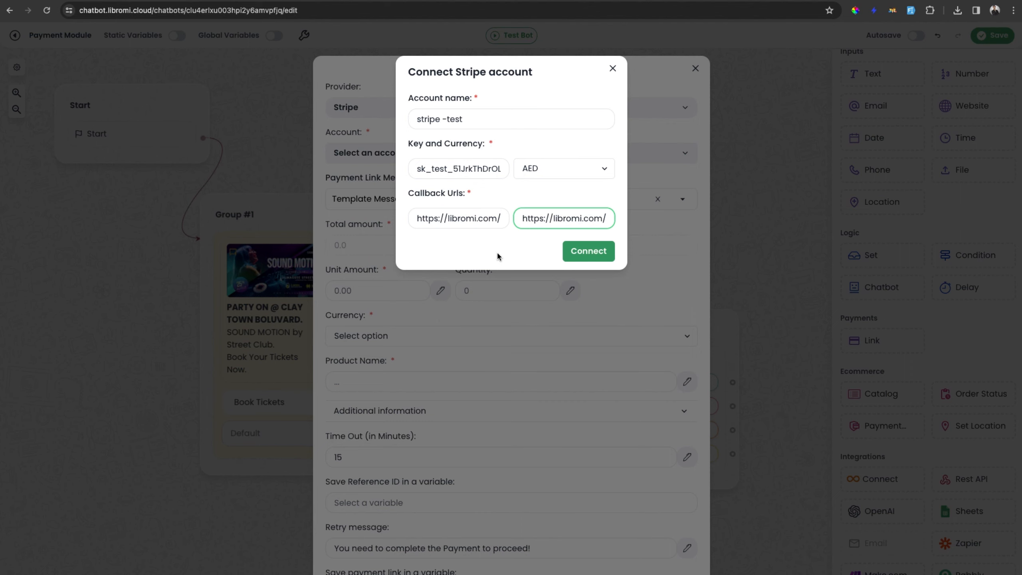
click(598, 254)
Select the stripe -test account for the payment block and Template Message as the payment link message type.
click(400, 155)
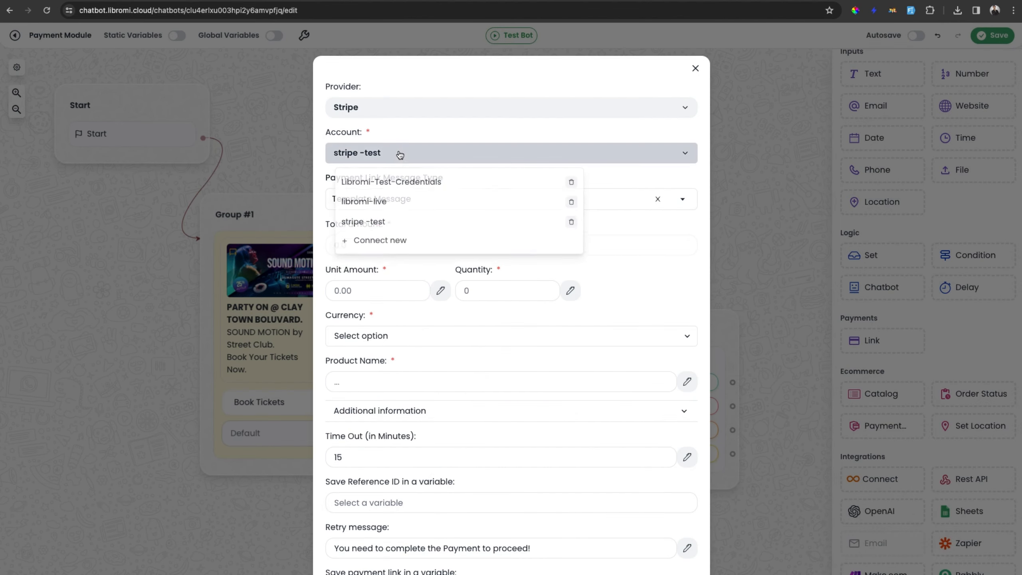
click(374, 222)
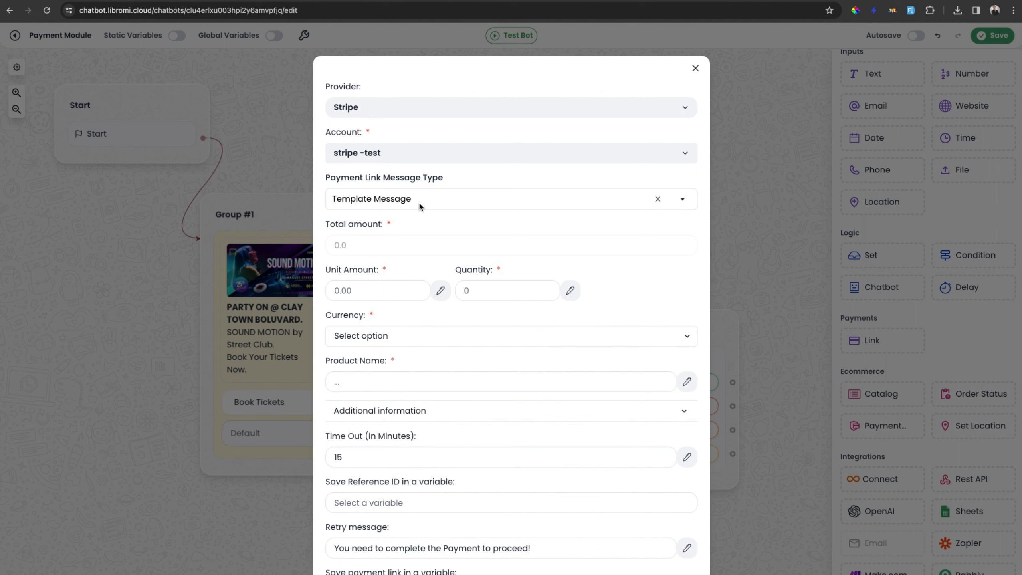
click(408, 198)
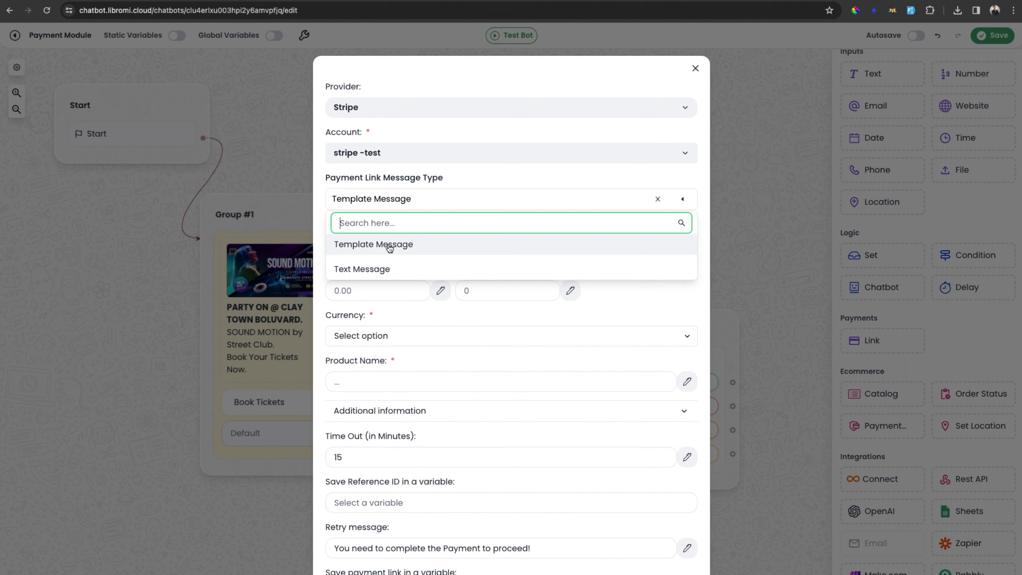
click(405, 248)
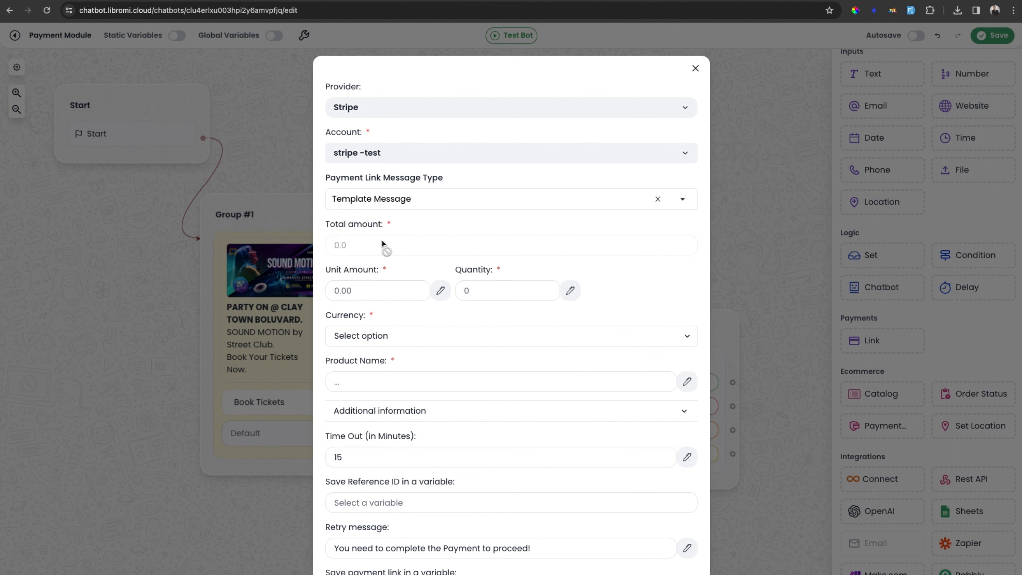
Set the payment block's unit amount to 50 and use the quantity variable for its quantity.
click(373, 291)
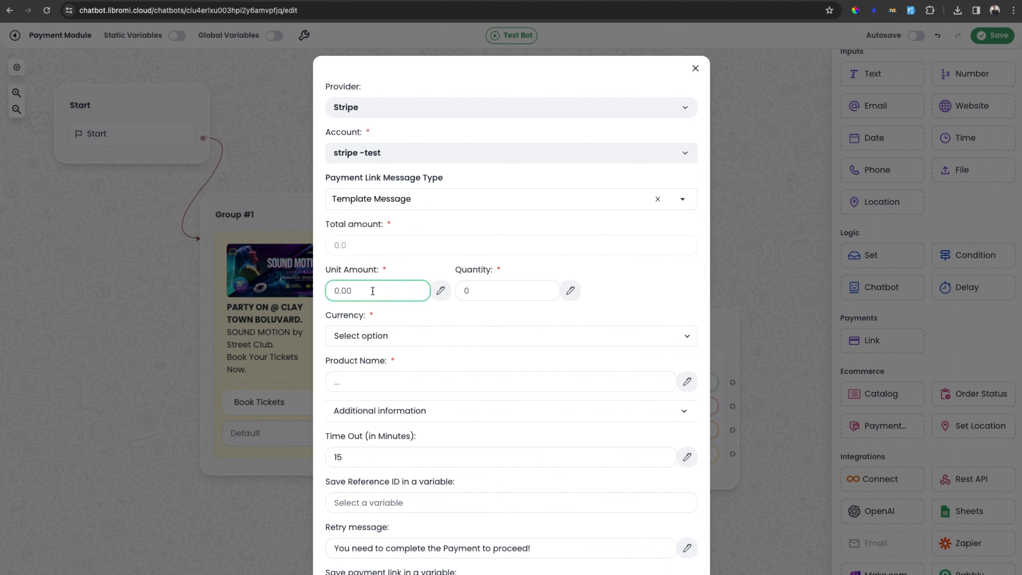
text(50)
click(570, 290)
click(501, 334)
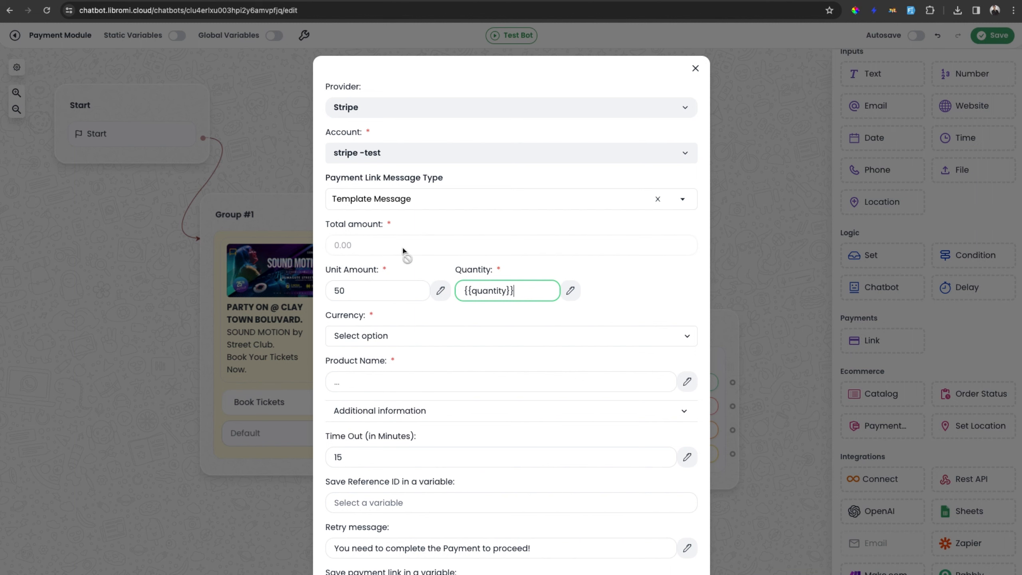
Set the payment currency to AED and the product name to Ticket.
scroll(398, 290, down, 1)
scroll(398, 290, down, 2)
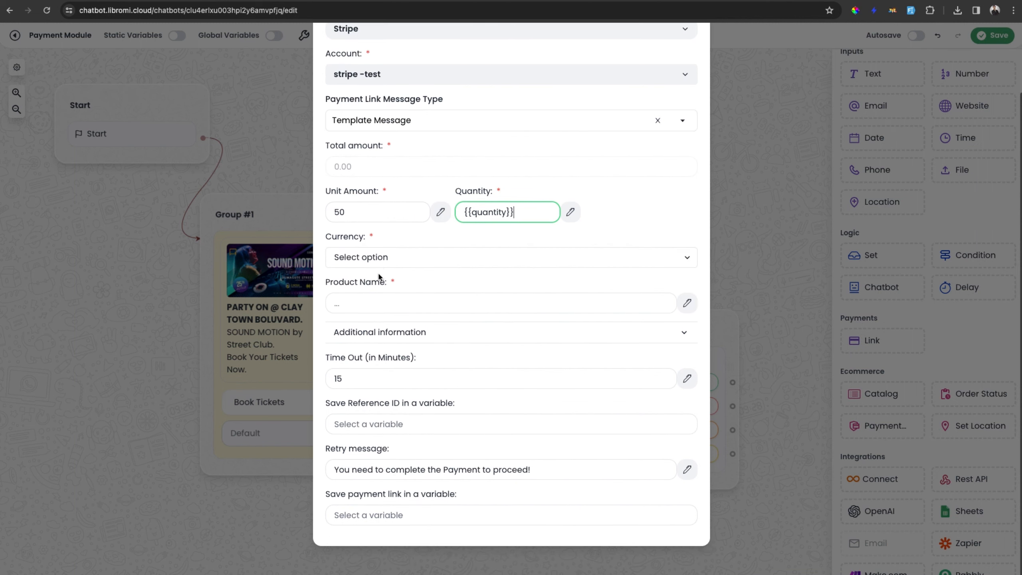
click(410, 258)
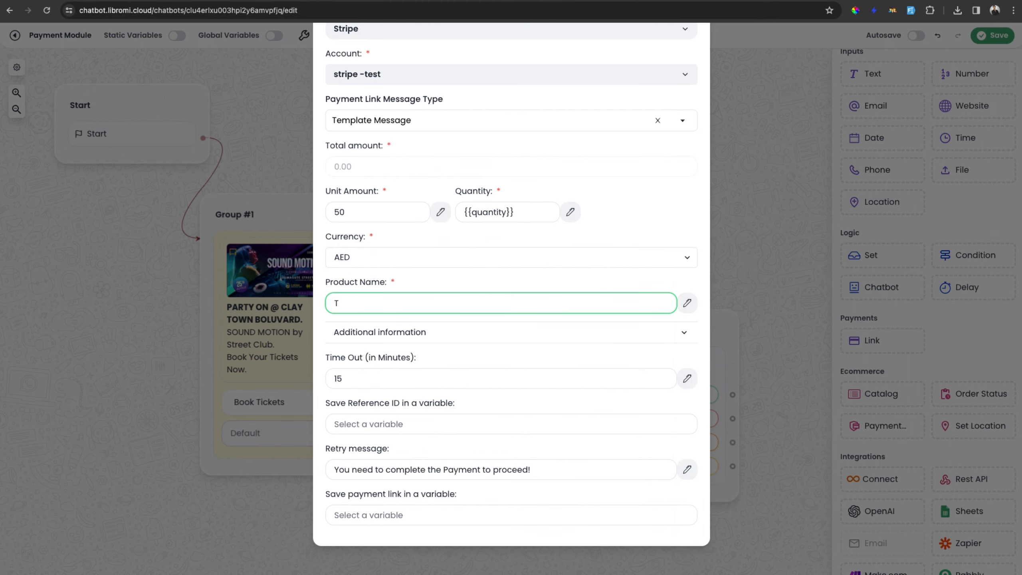
text(ket)
click(424, 332)
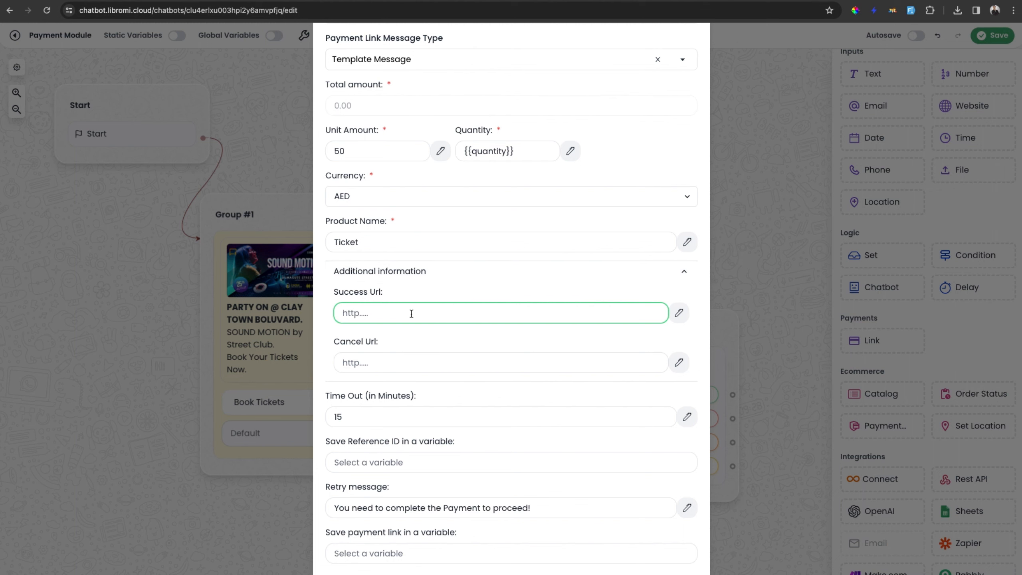
key(ctrl+v)
click(402, 358)
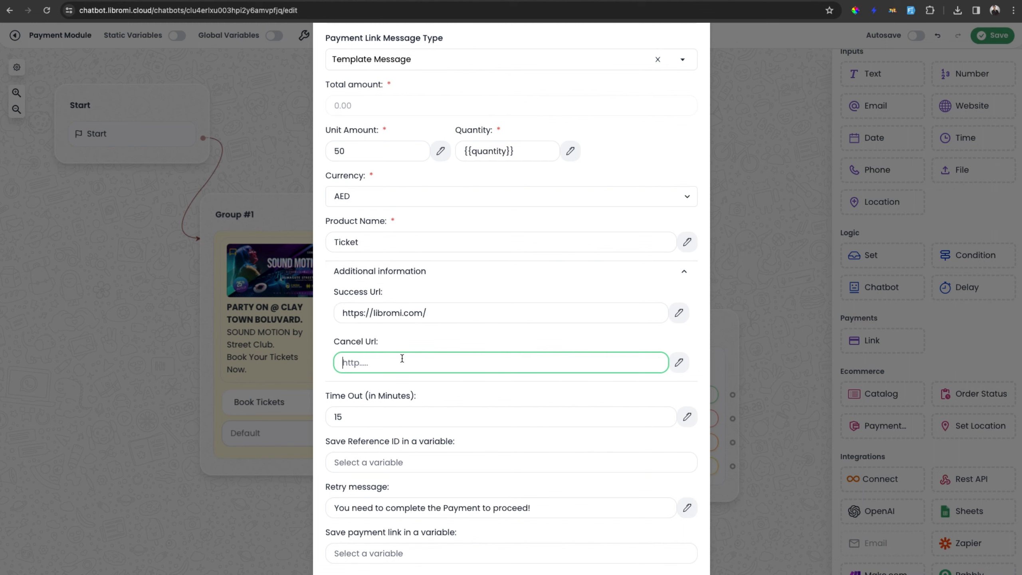
key(ctrl+v)
scroll(407, 360, down, 1)
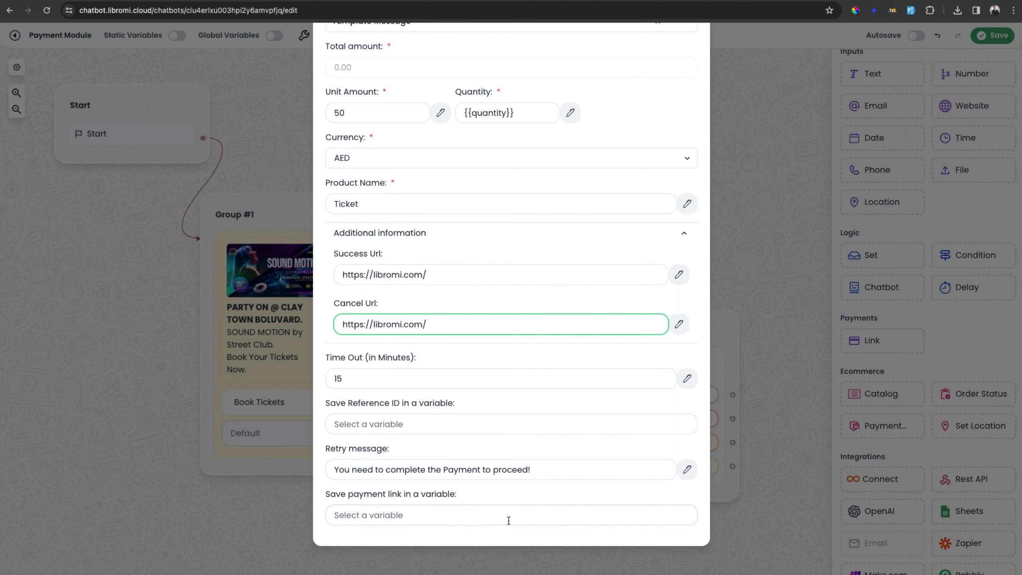
click(760, 412)
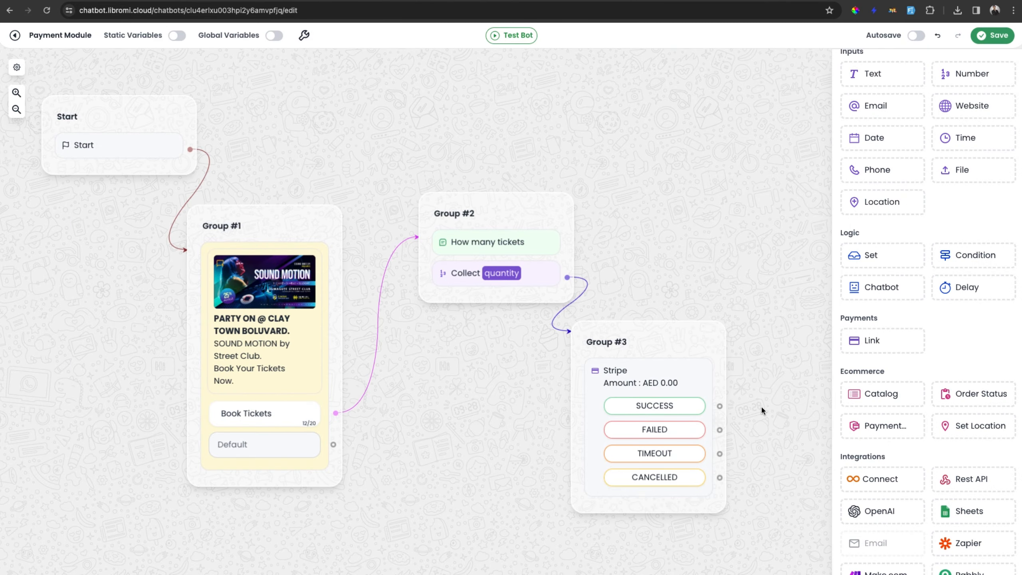
Connect the SUCCESS outcome to a new text message reading "Thank you for the payment. your tickets will be emailed to you.".
drag(761, 408, 534, 322)
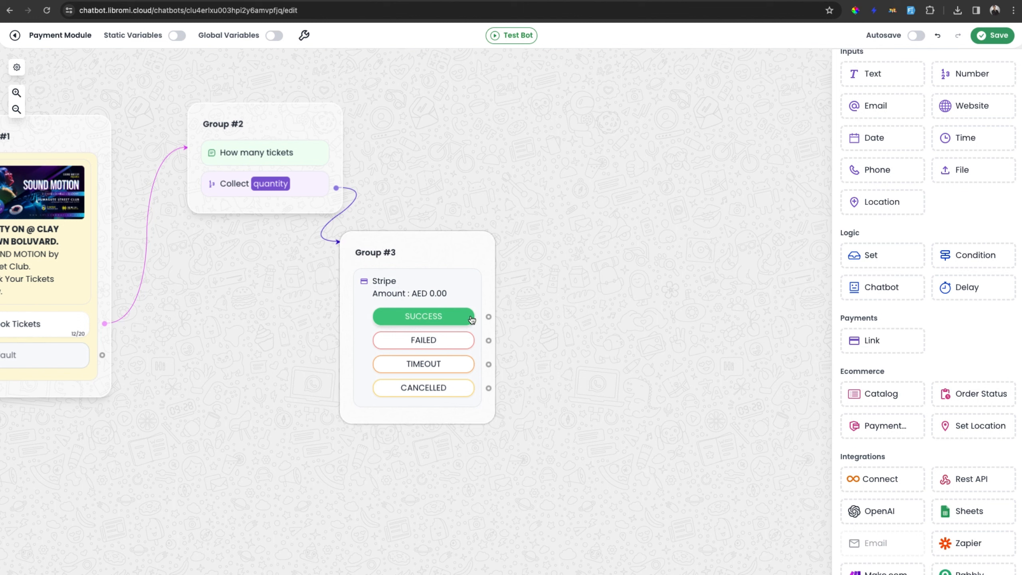
click(489, 317)
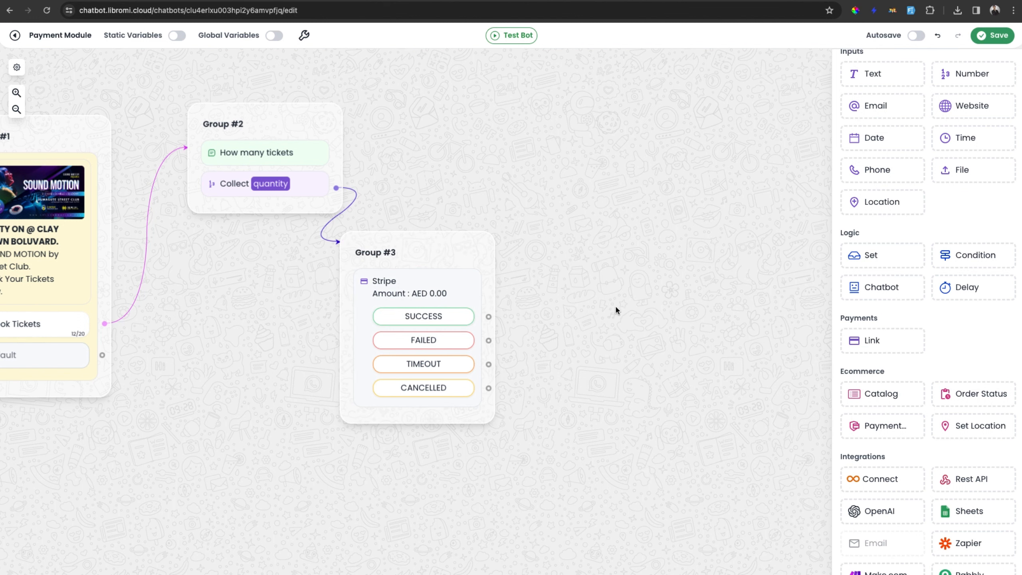
scroll(926, 270, up, 5)
drag(885, 82, 640, 153)
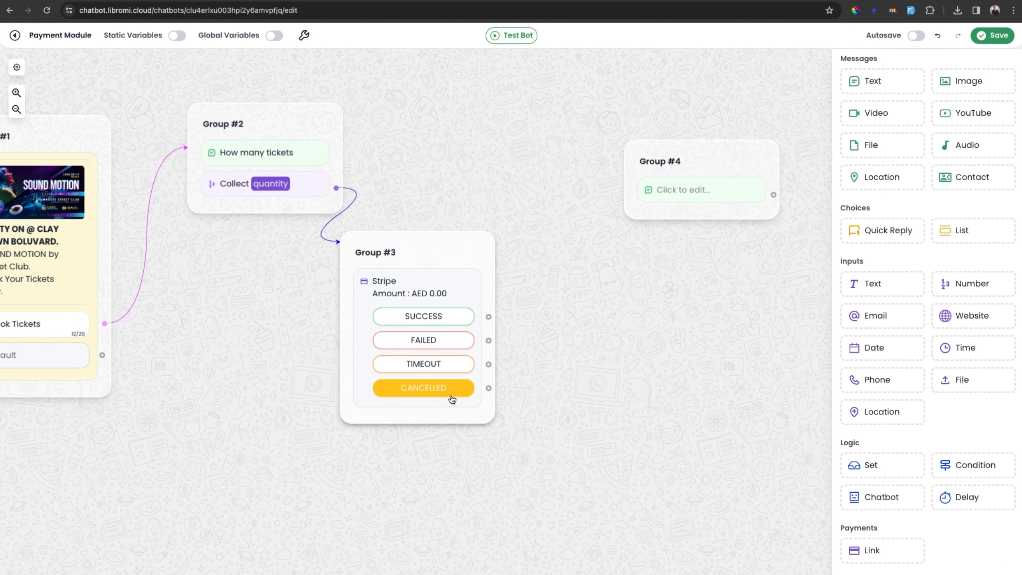
drag(489, 317, 625, 177)
click(675, 188)
key(ctrl+v)
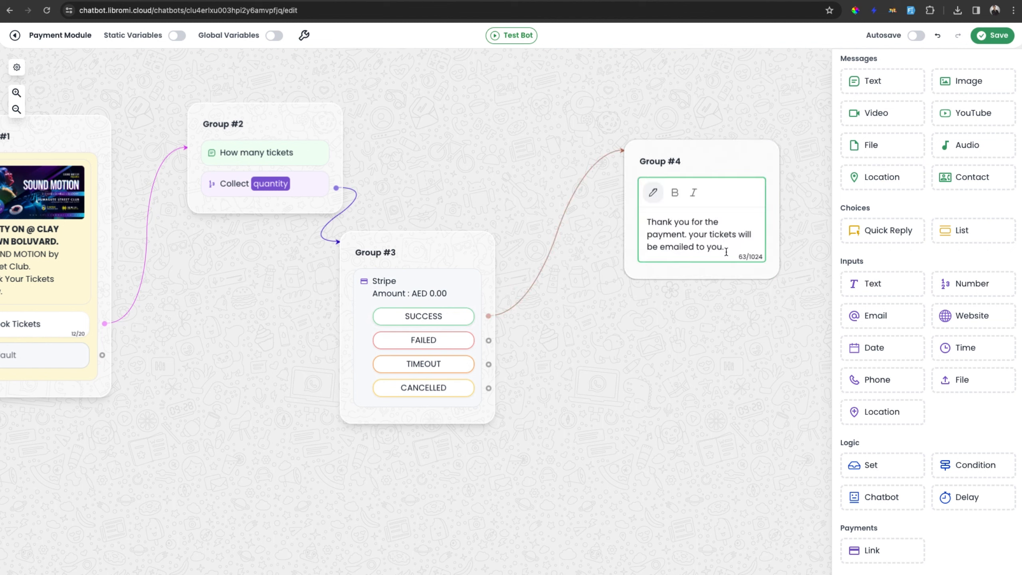
click(677, 346)
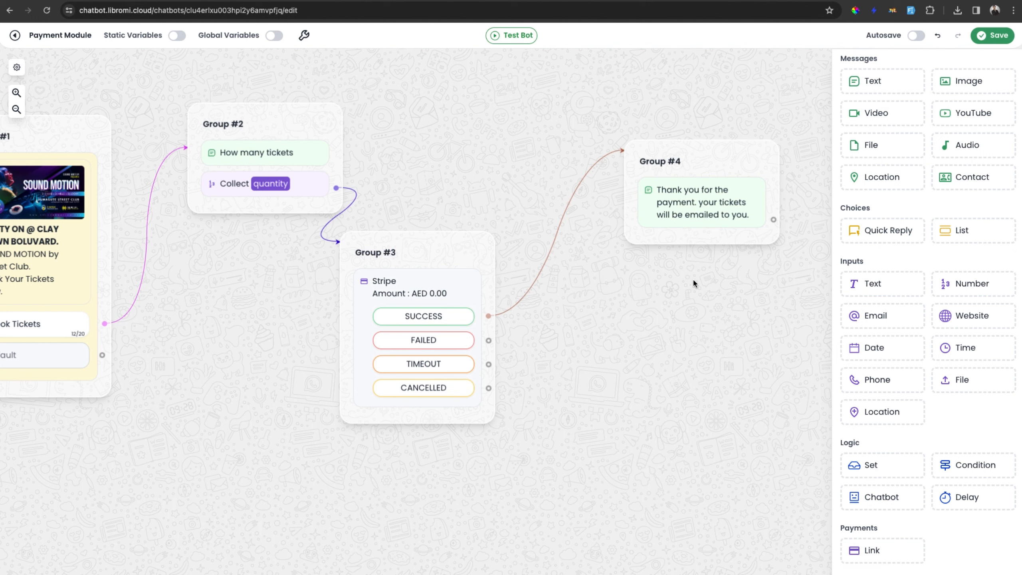
Connect FAILED to a new text message, write "The payment is failed for some reason. do you want to retry", and copy the text.
scroll(958, 276, down, 10)
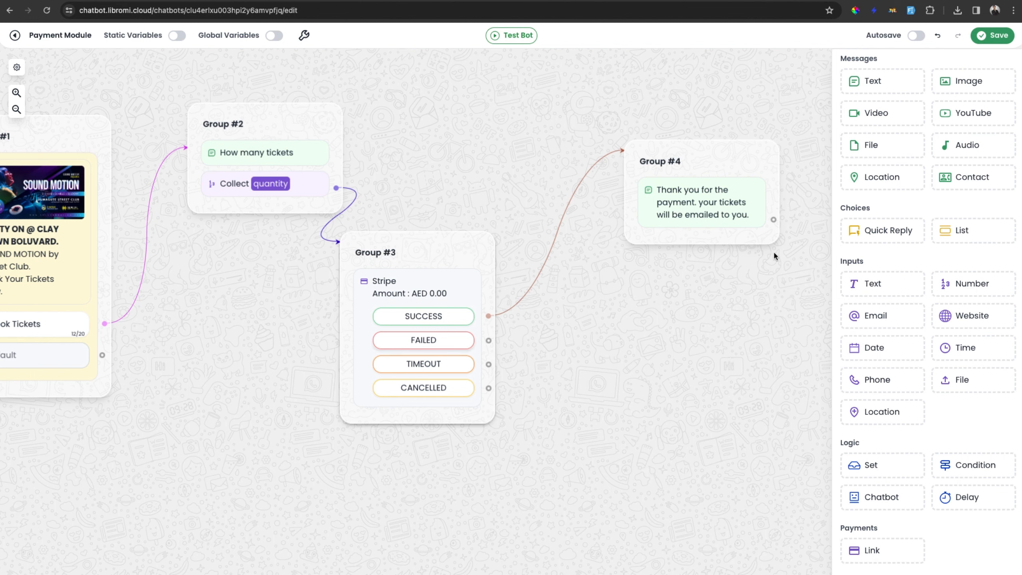
drag(869, 82, 607, 318)
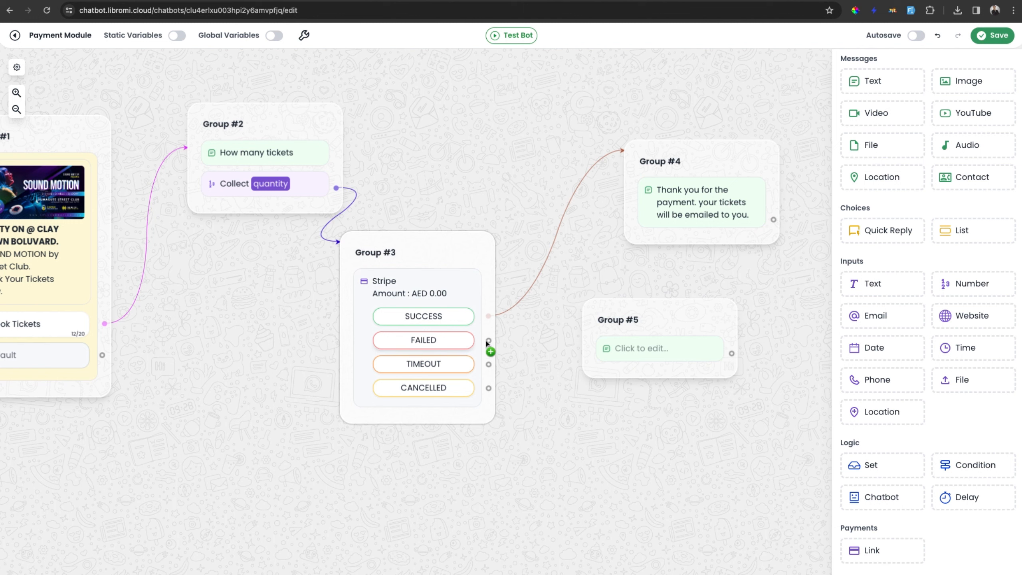
drag(489, 340, 691, 333)
click(686, 367)
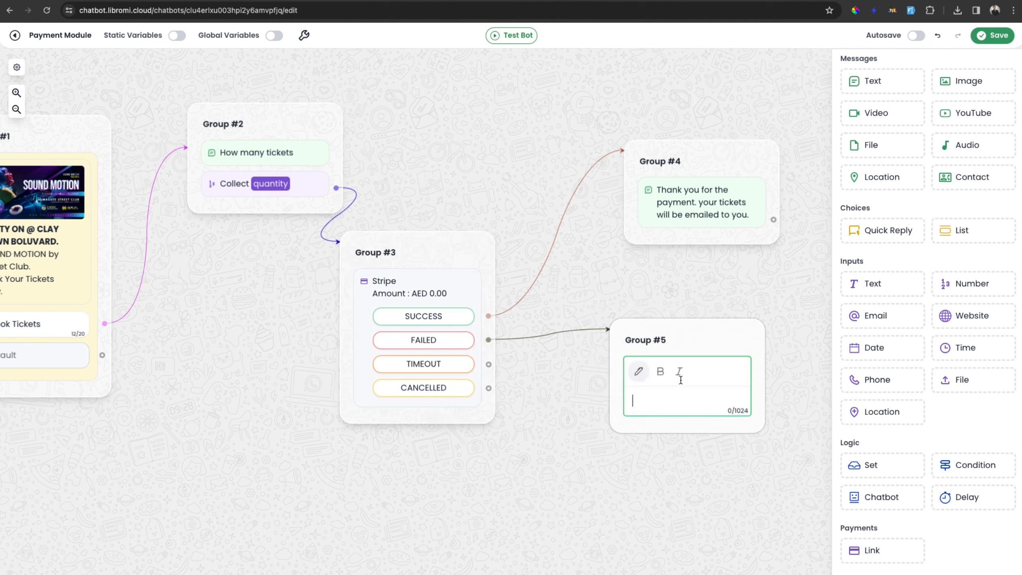
text(The payment is failed for s)
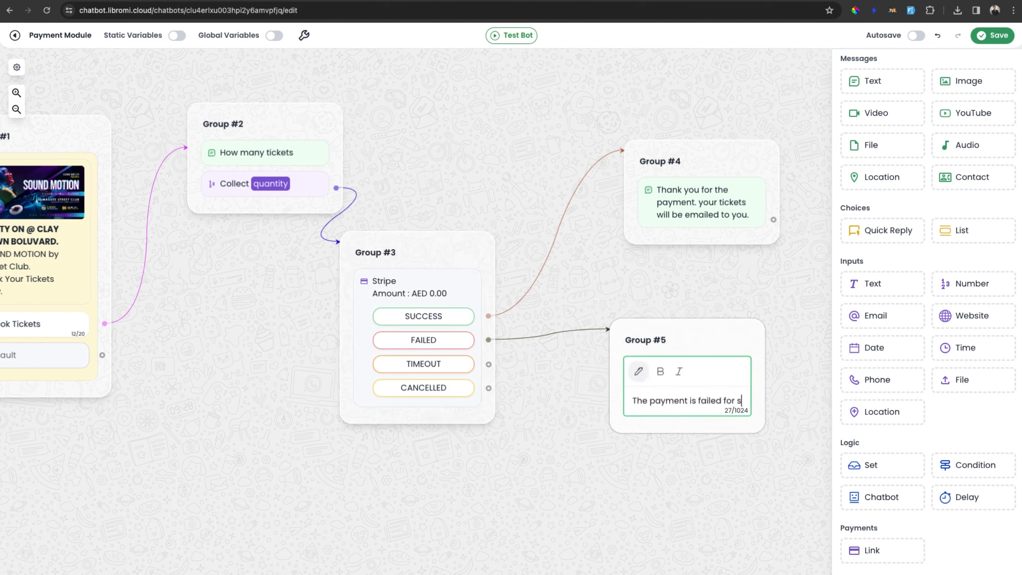
text(ome reason. do you want to retry)
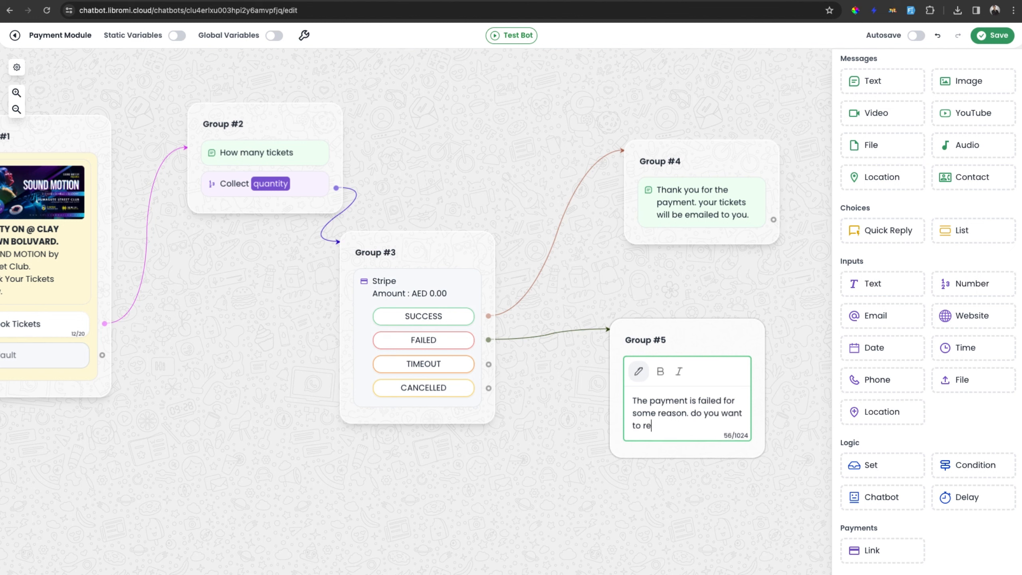
triple_click(639, 399)
click(703, 477)
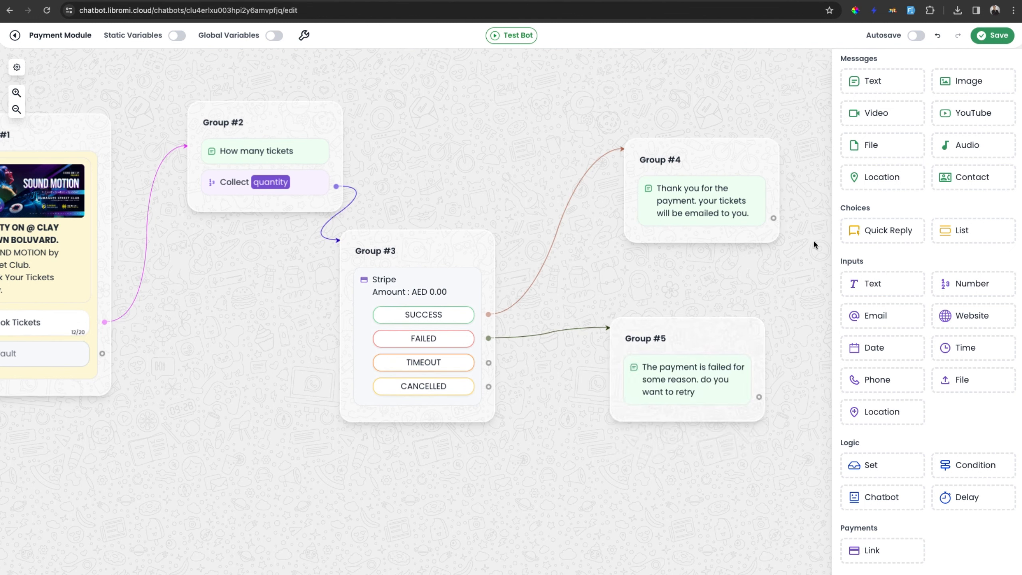
Replace the failed-payment text group with a Quick Reply connected to the FAILED outcome, and paste the copied message into it.
right_click(714, 335)
click(748, 363)
drag(885, 231, 751, 281)
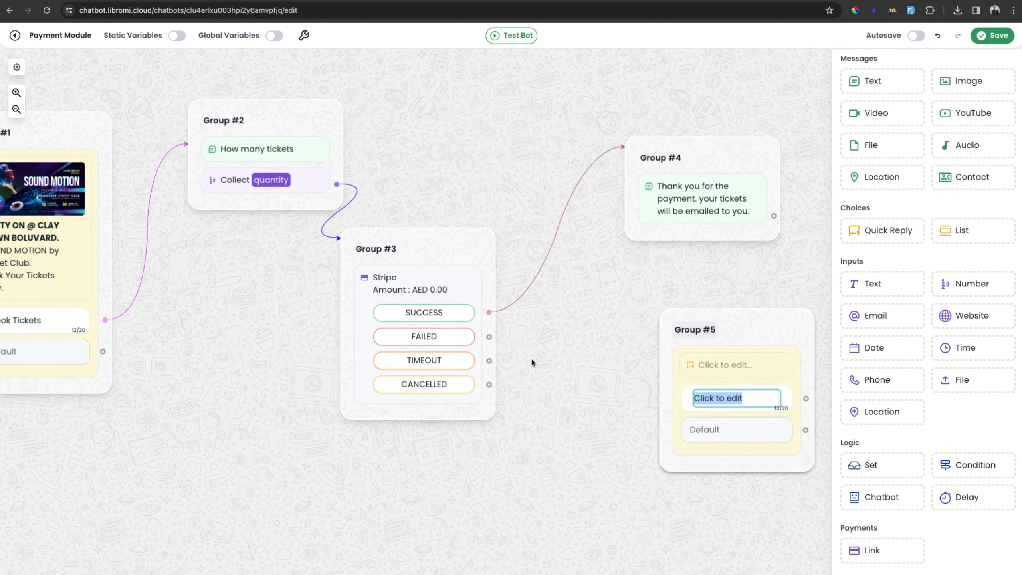
drag(489, 336, 670, 322)
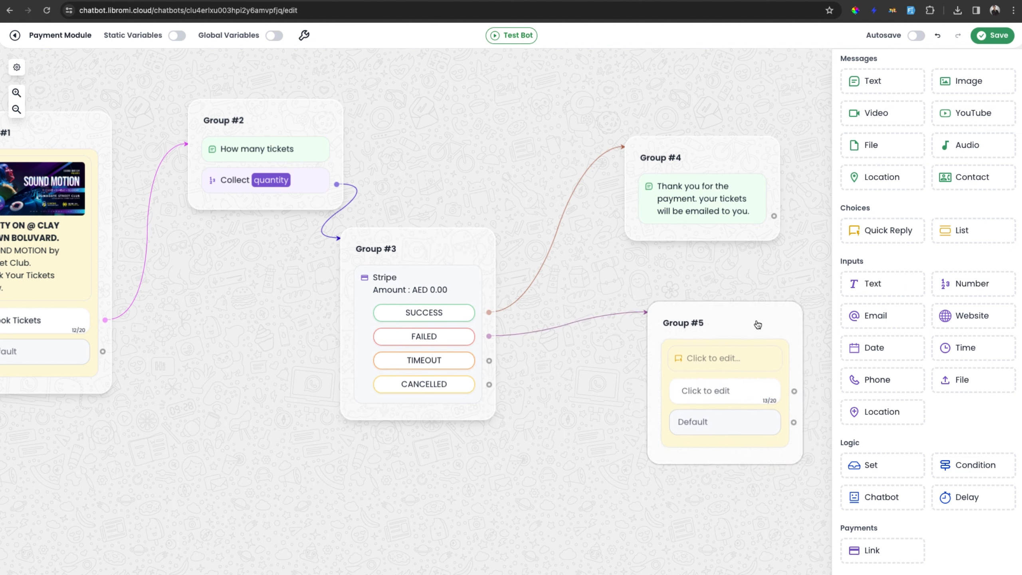
drag(758, 324, 734, 302)
click(686, 343)
click(562, 425)
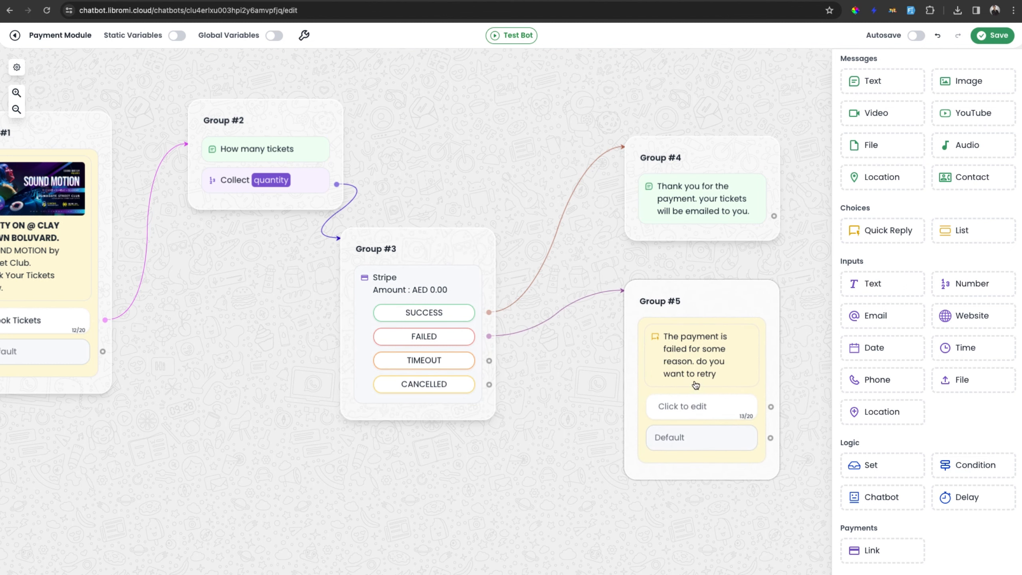
Label the quick reply button "Retry" and connect it back to the Stripe payment group.
click(699, 403)
text(Retry)
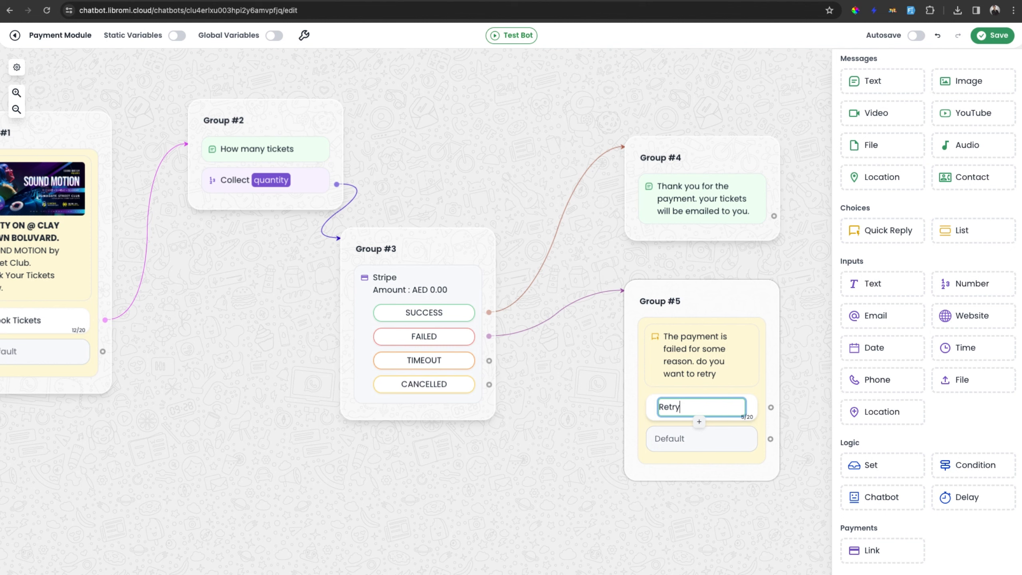
click(686, 481)
drag(773, 407, 456, 267)
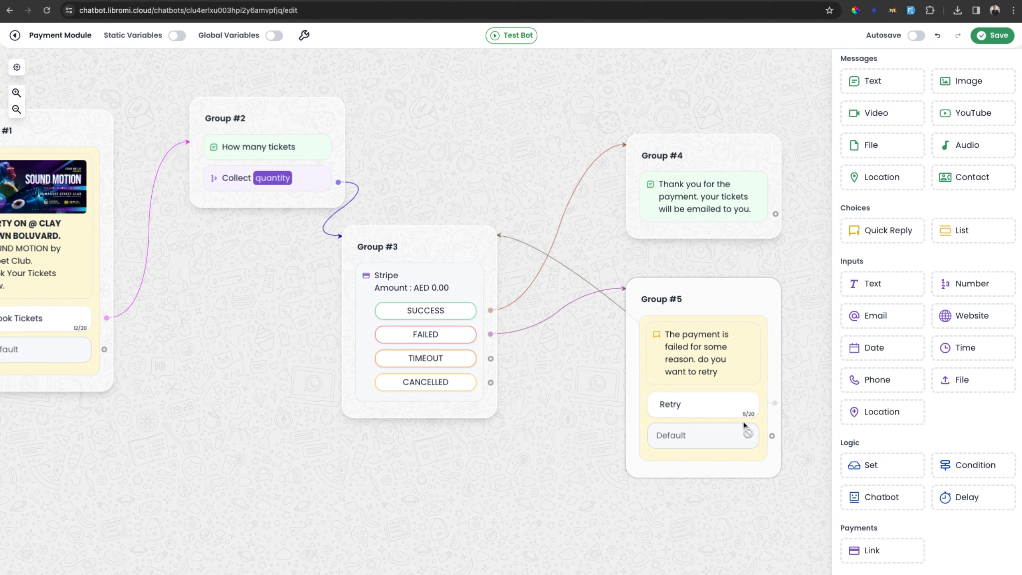
Connect the TIMEOUT and CANCELLED outcomes of the Stripe block to the retry message group.
drag(491, 358, 666, 291)
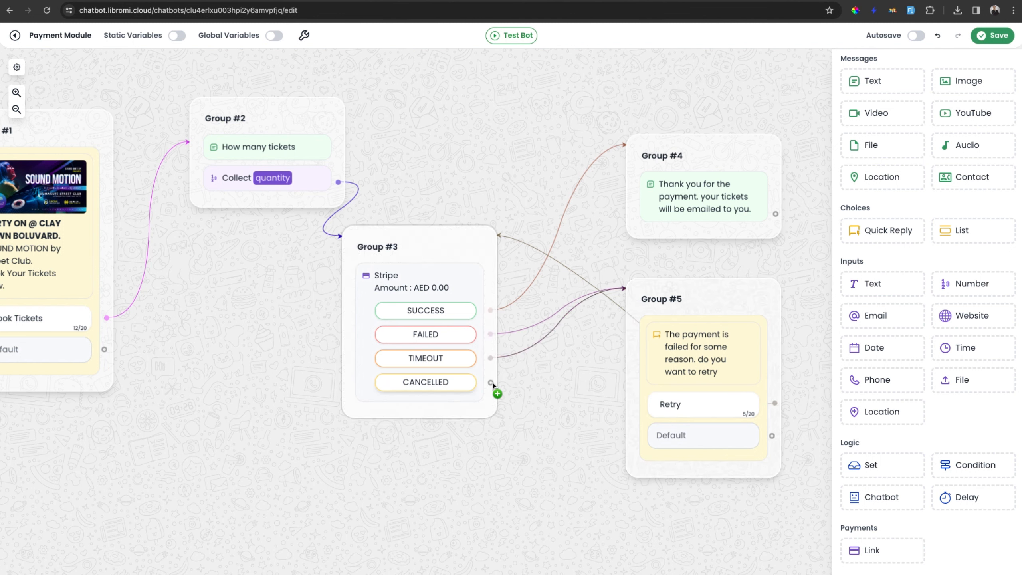
drag(491, 382, 663, 302)
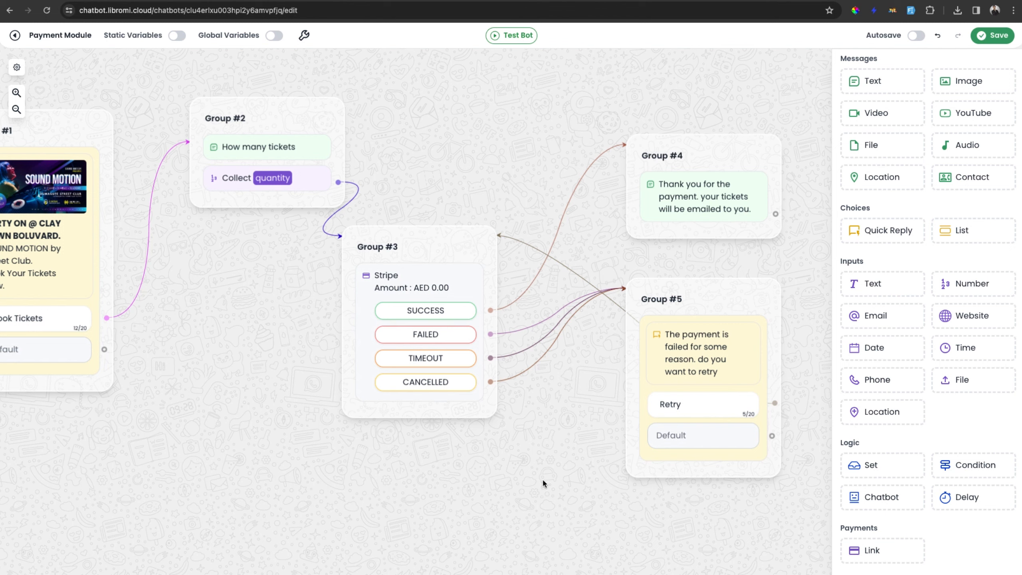
scroll(535, 280, down, 1)
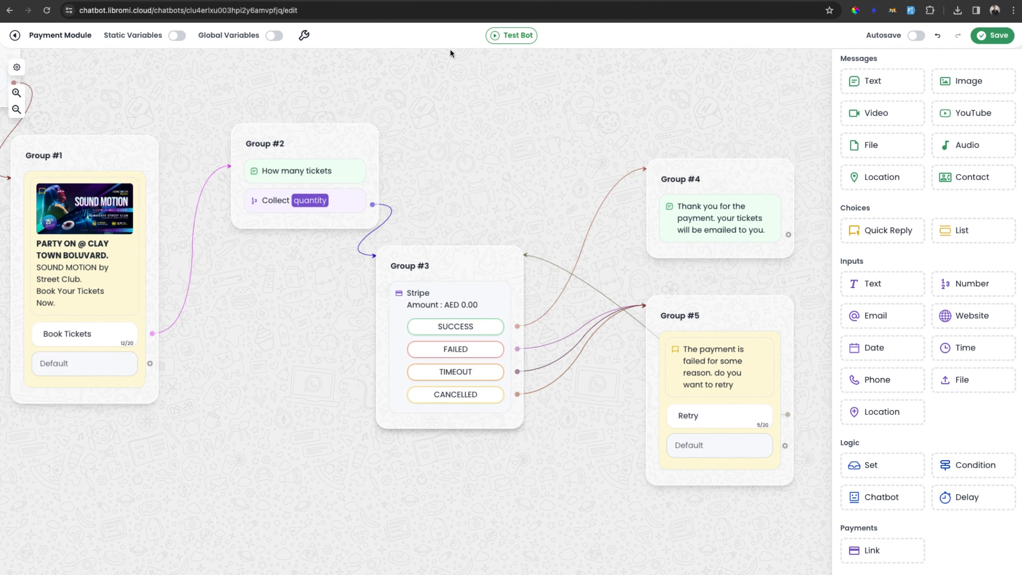
click(465, 1)
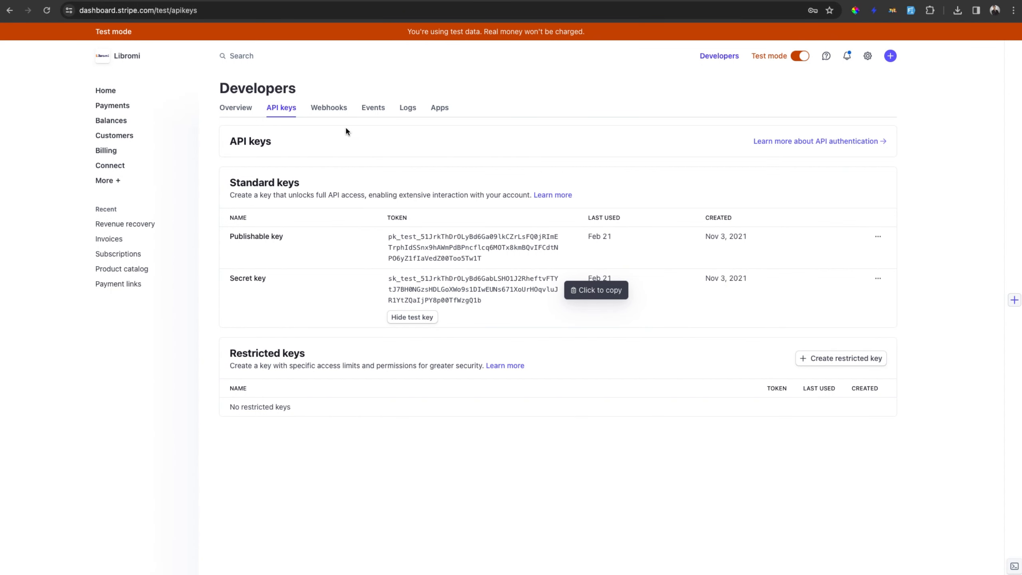
click(327, 108)
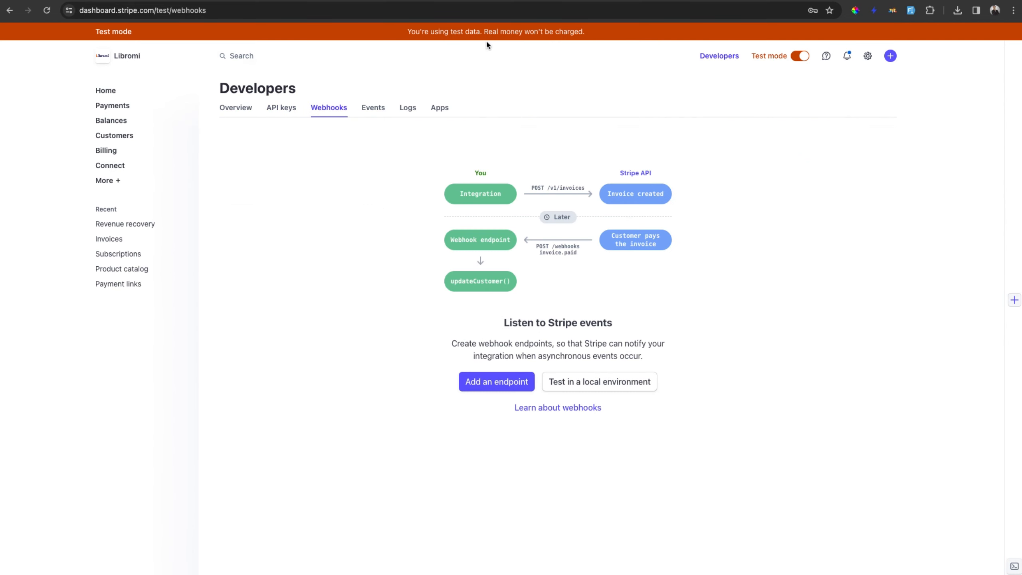
click(352, 1)
click(497, 384)
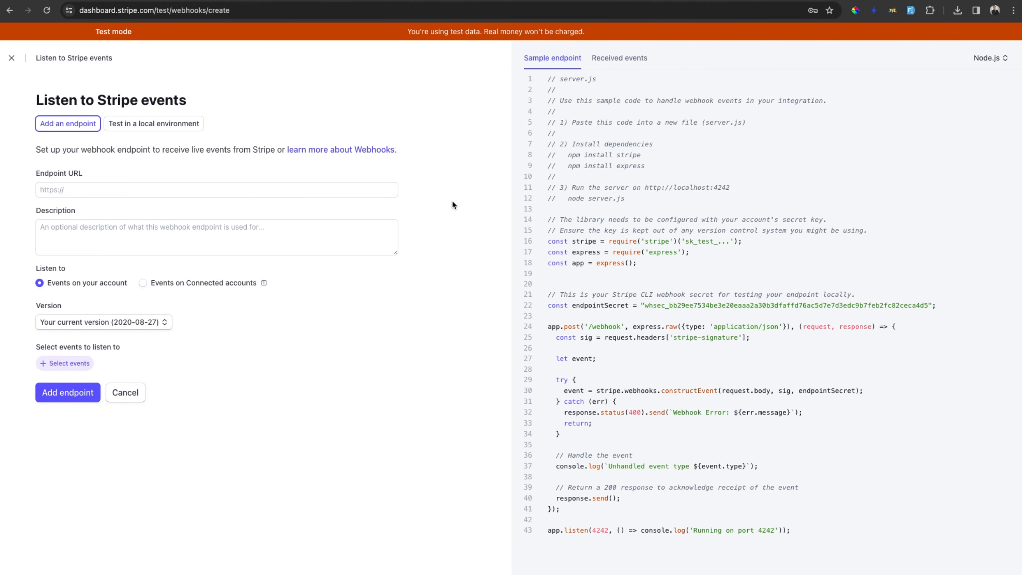
click(360, 190)
text(https://wacbot.libromi.cloud/payment-webhooks/stripe)
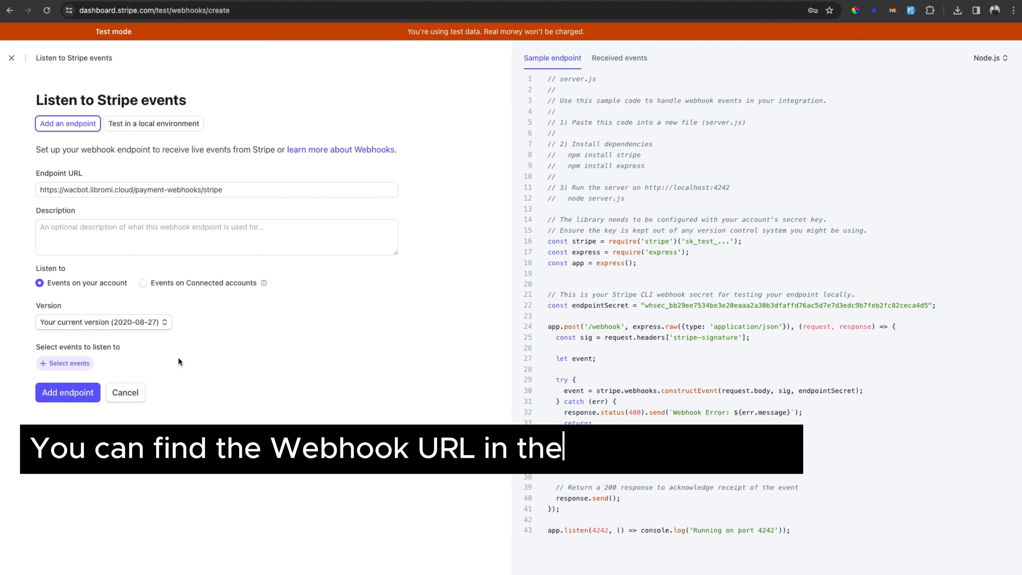
Subscribe the webhook to the payment_intent.canceled and payment_intent.succeeded events and create the endpoint.
click(71, 363)
click(240, 128)
text(payment_int)
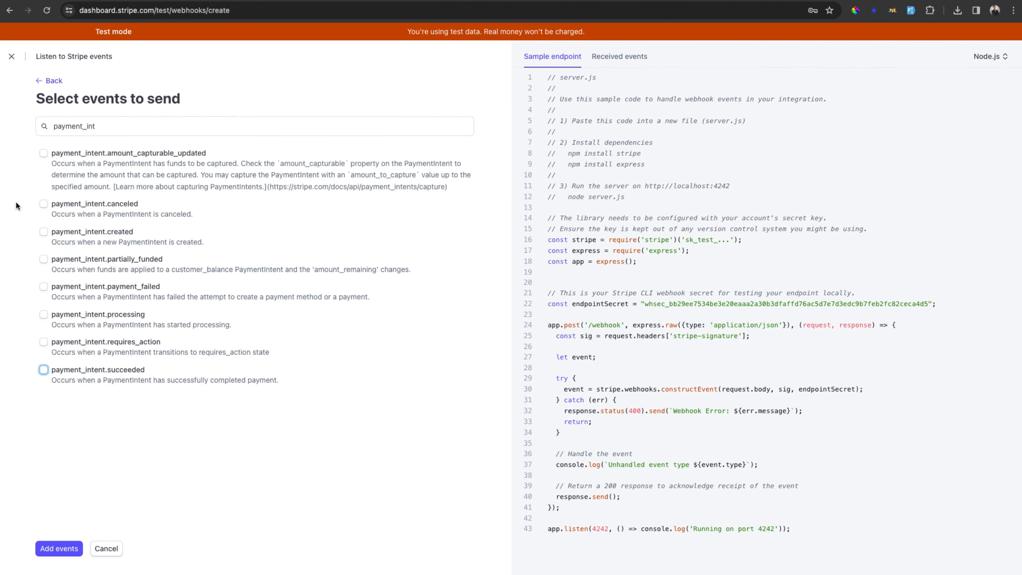
click(105, 205)
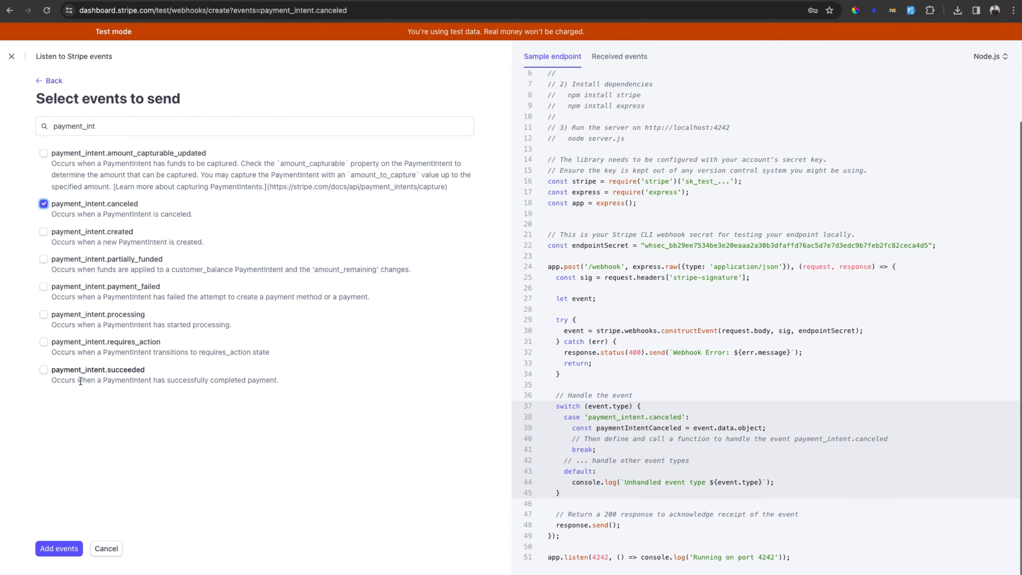
click(43, 371)
click(69, 549)
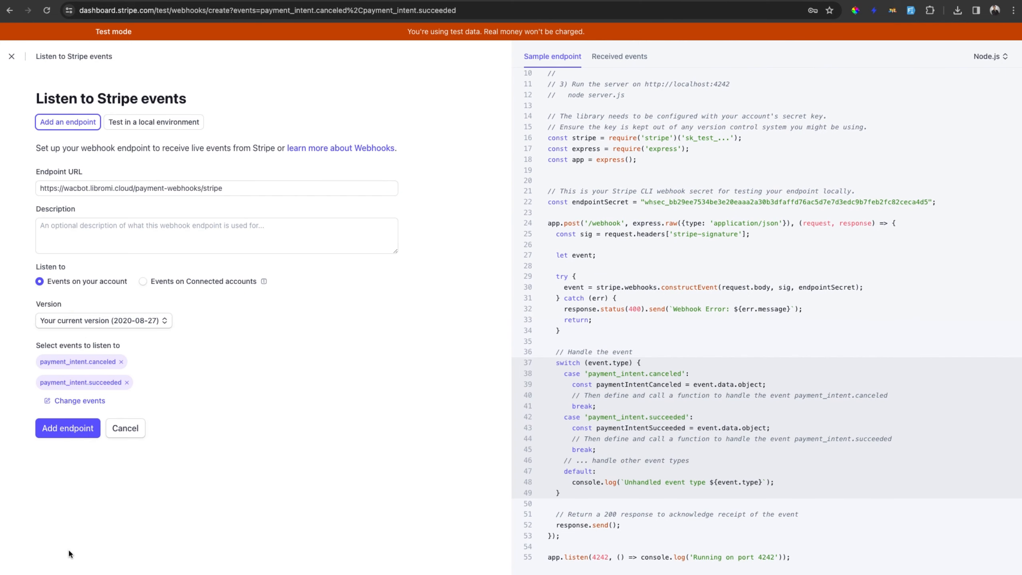
click(69, 428)
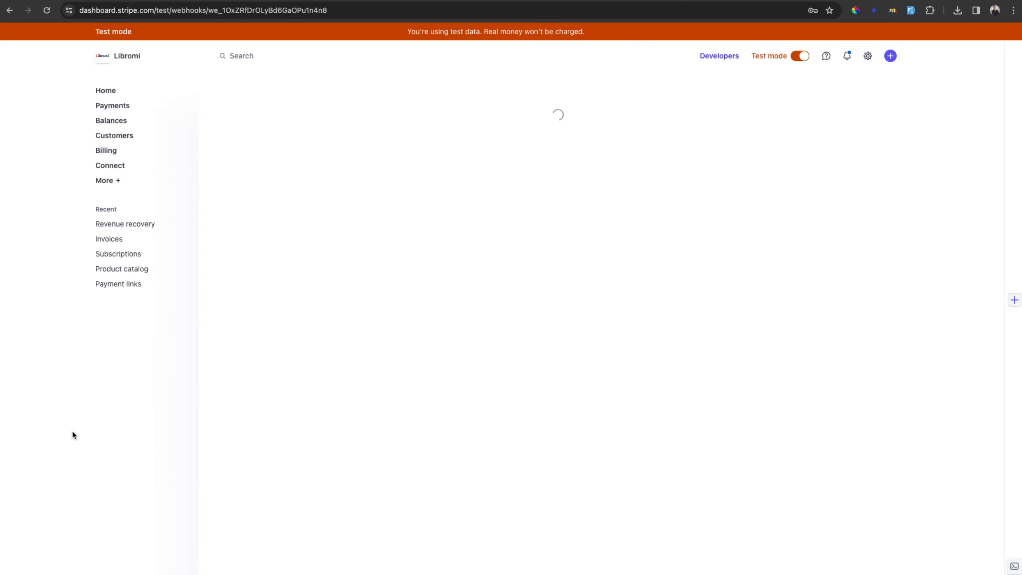
Return to the chatbot editor and set the bot's shortcode to STRIPE and the chat session expiration to 15 minutes.
click(369, 0)
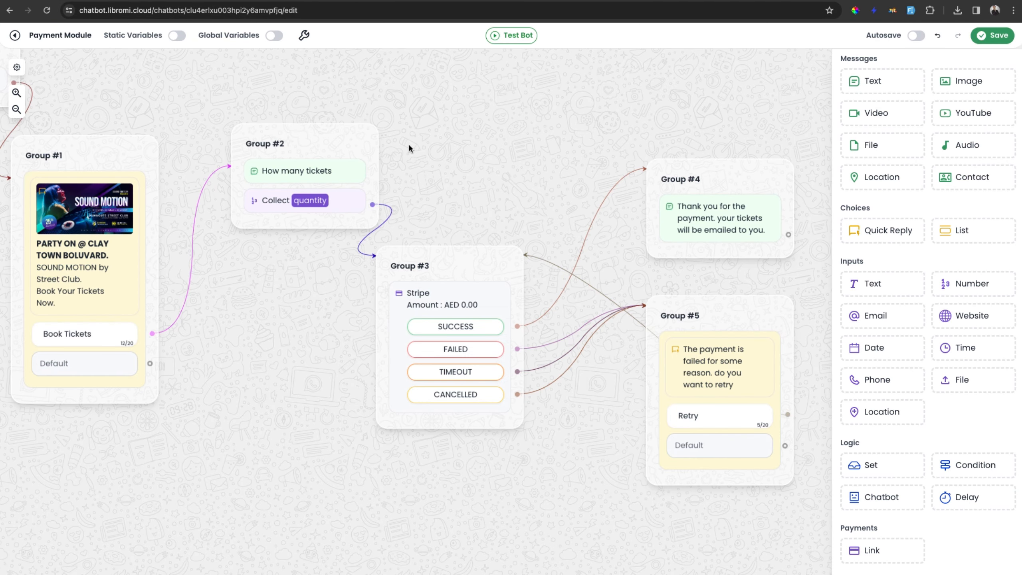
click(304, 36)
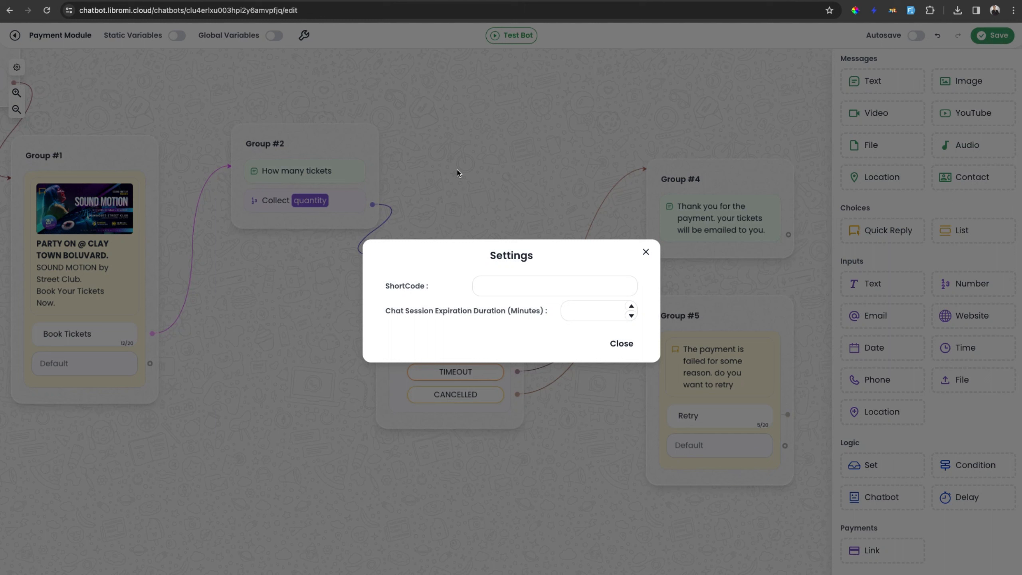
click(509, 288)
text(STRIPE)
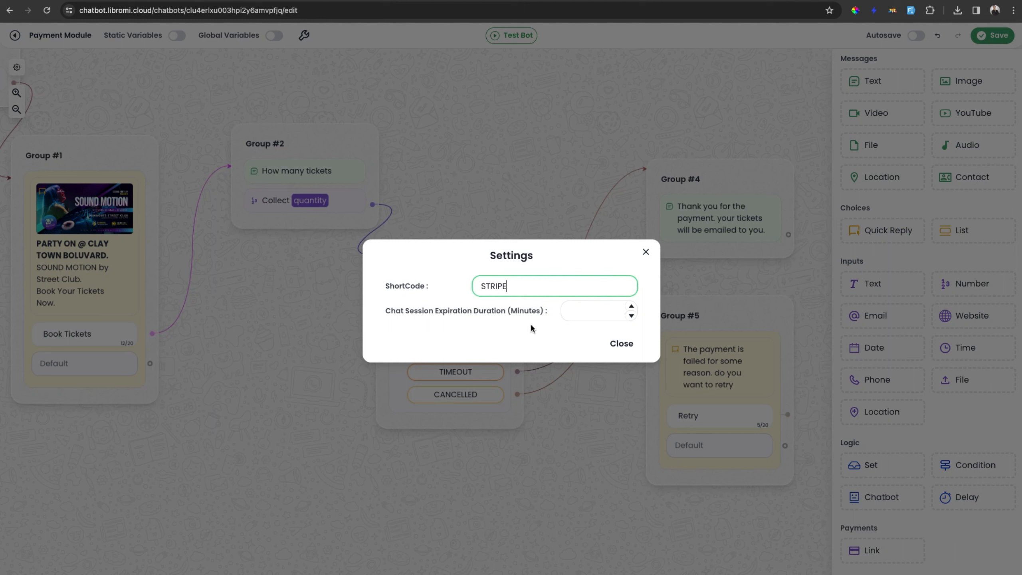
click(573, 310)
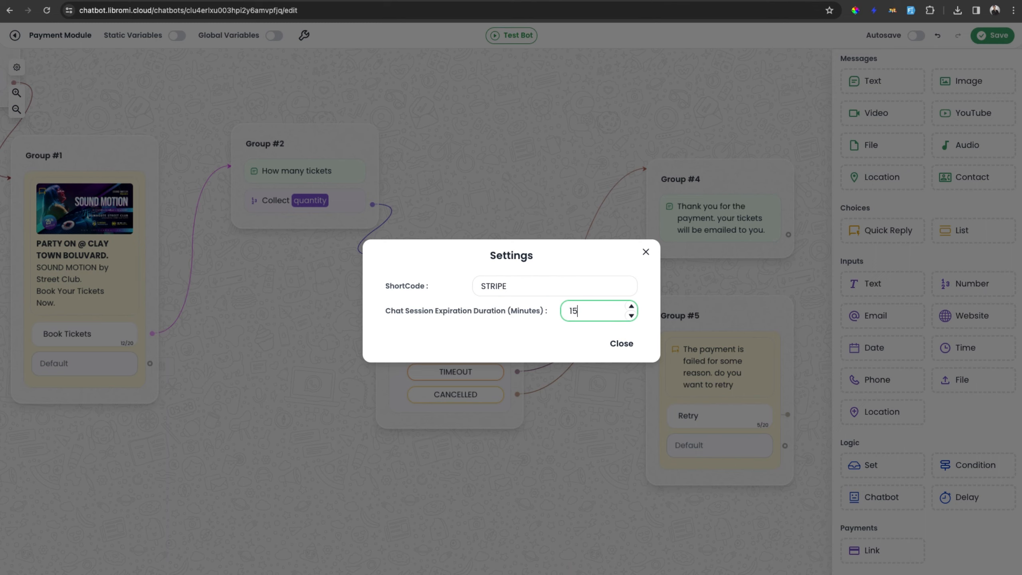
click(621, 343)
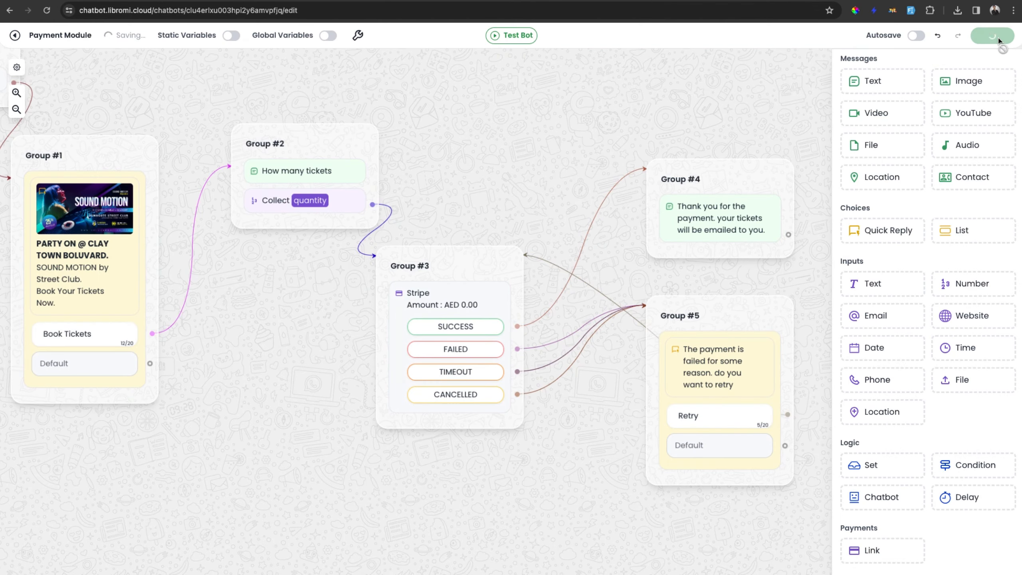